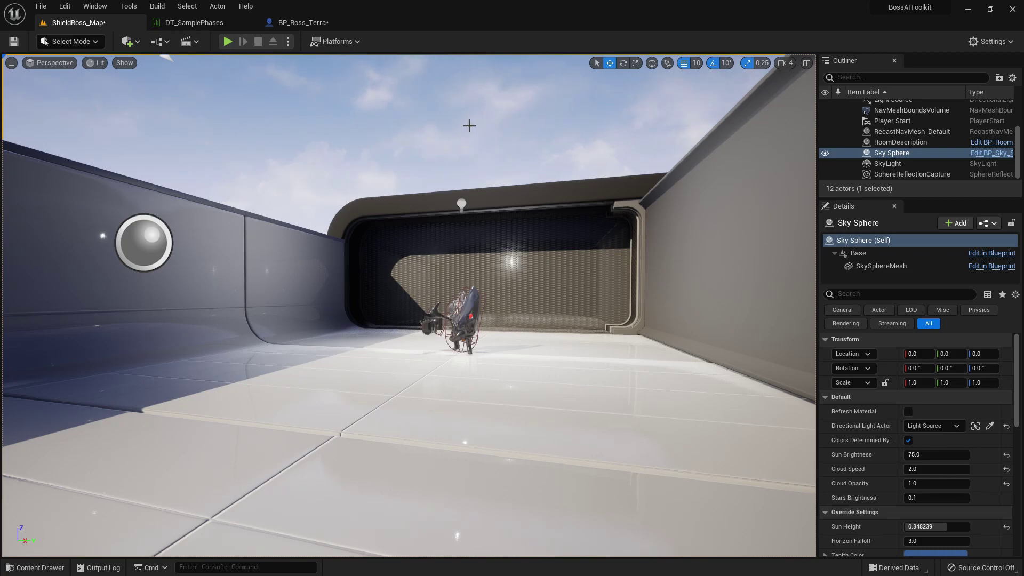
Select the BP_Boss_Terra actor in the level and bring it into focus.
{"action": "key", "text": "w"}
{"action": "right_click_drag", "start_coordinate": [577, 361], "coordinate": [501, 326]}
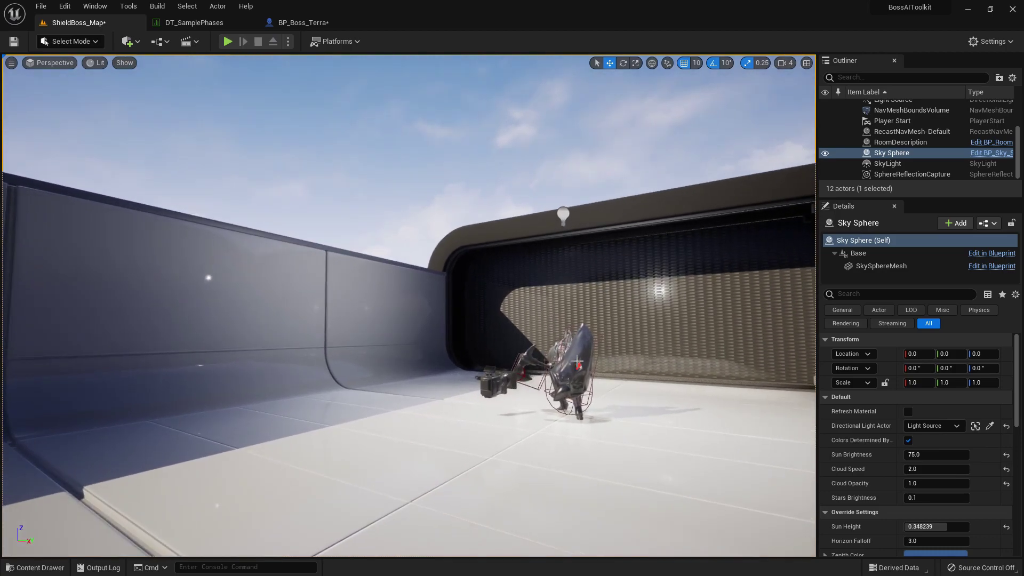
{"action": "left_click", "coordinate": [577, 363]}
{"action": "key", "text": "f"}
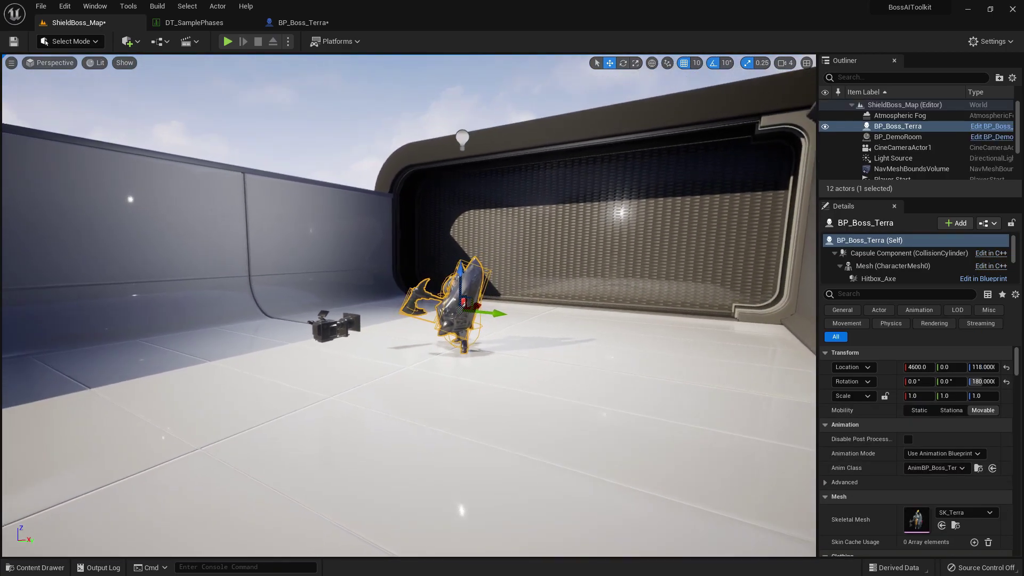
In the BP_Boss_Terra blueprint's Boss Behavior settings, set the Warrior_01 phase's NextPhaseTrigger to After X Seconds with ValueX 5.0.
{"action": "left_click", "coordinate": [301, 22]}
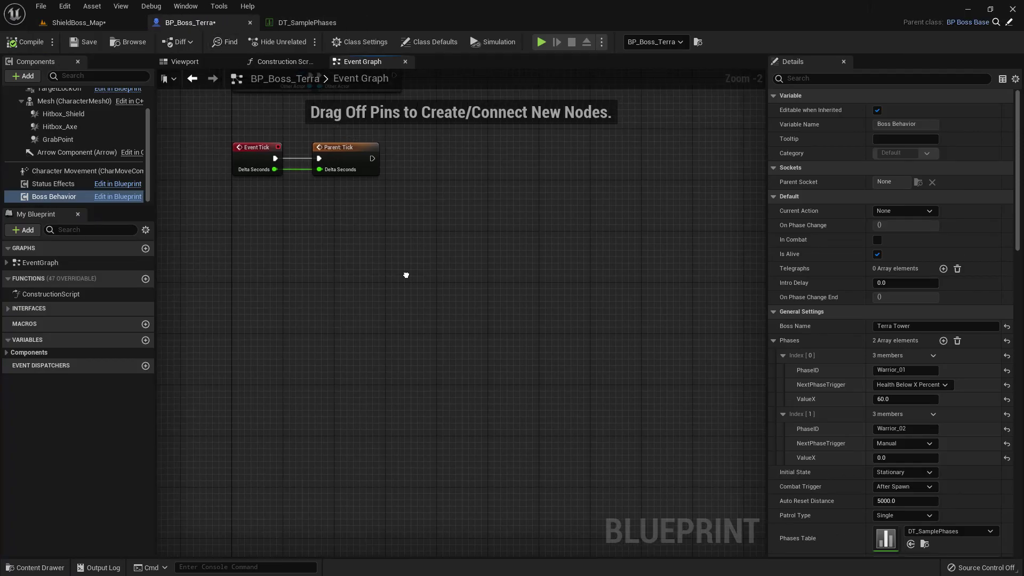
{"action": "scroll", "coordinate": [810, 382], "scroll_direction": "down", "scroll_amount": 3}
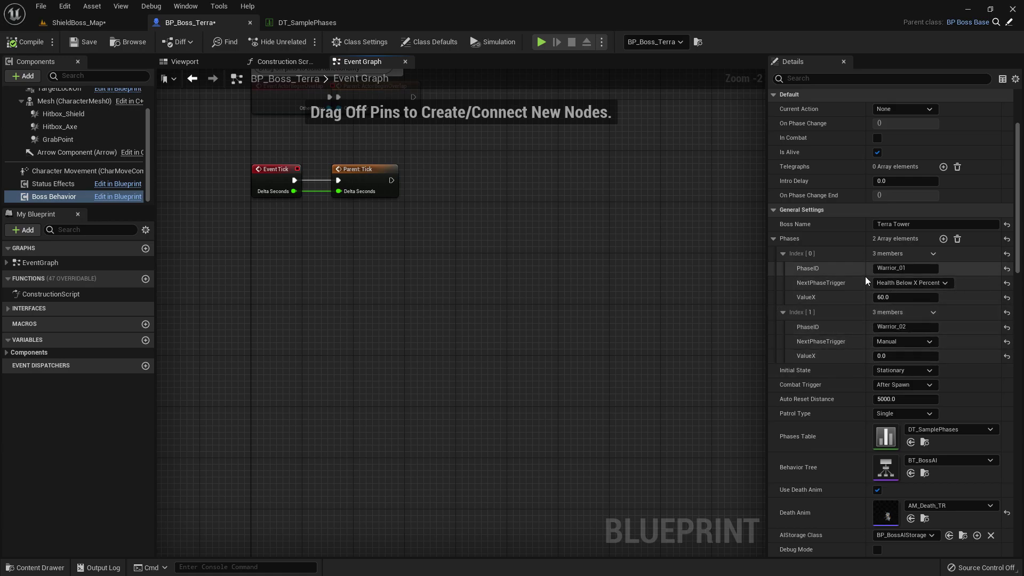
{"action": "left_click", "coordinate": [917, 282]}
{"action": "left_click", "coordinate": [913, 315]}
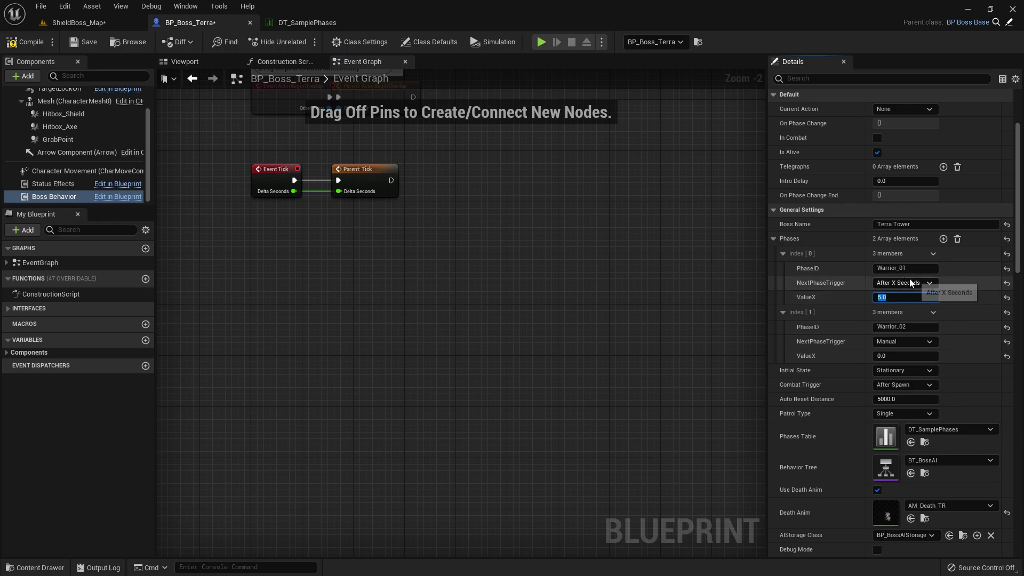
{"action": "left_click", "coordinate": [856, 299]}
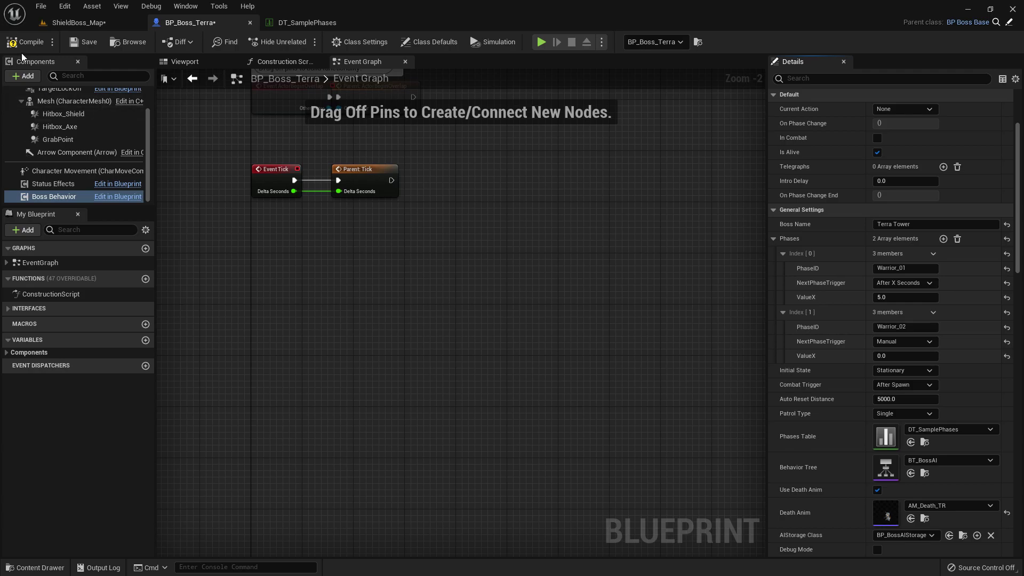
Check the Warrior_02 intro settings in DT_SamplePhases and play-test ShieldBoss_Map through the boss's phase change.
{"action": "left_click", "coordinate": [302, 22]}
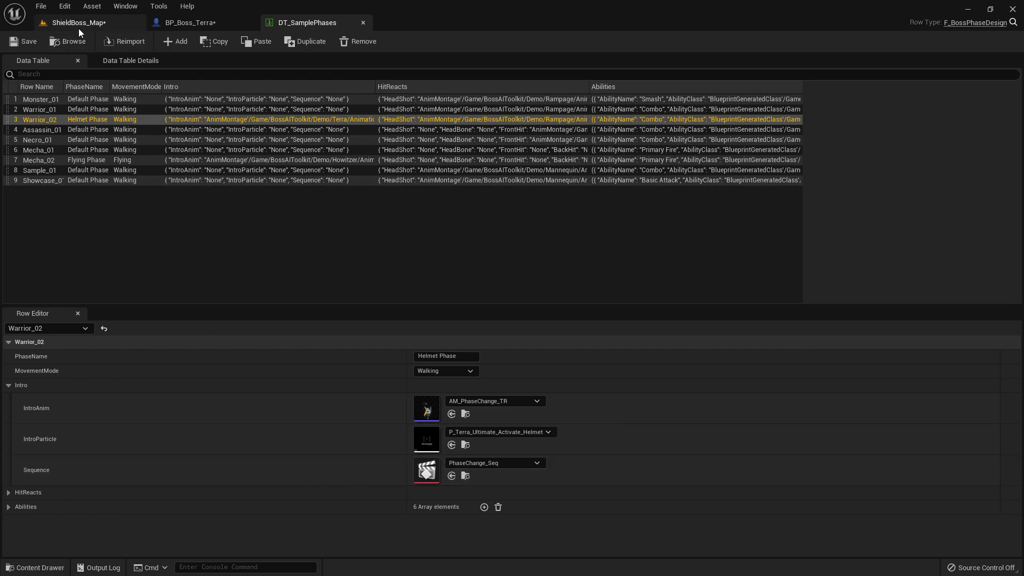
{"action": "left_click", "coordinate": [78, 26]}
{"action": "left_click", "coordinate": [228, 41]}
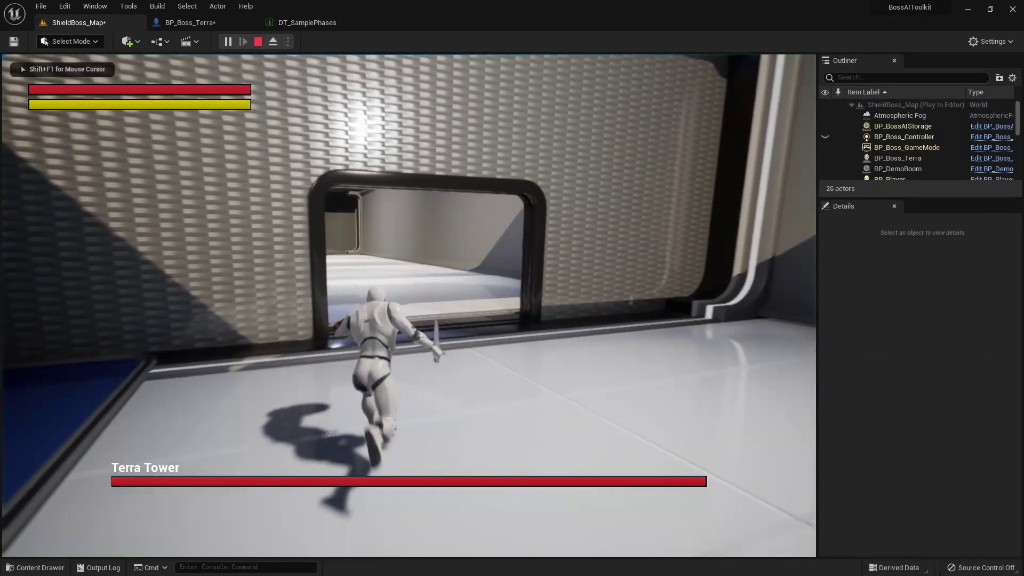
{"action": "key", "text": "w"}
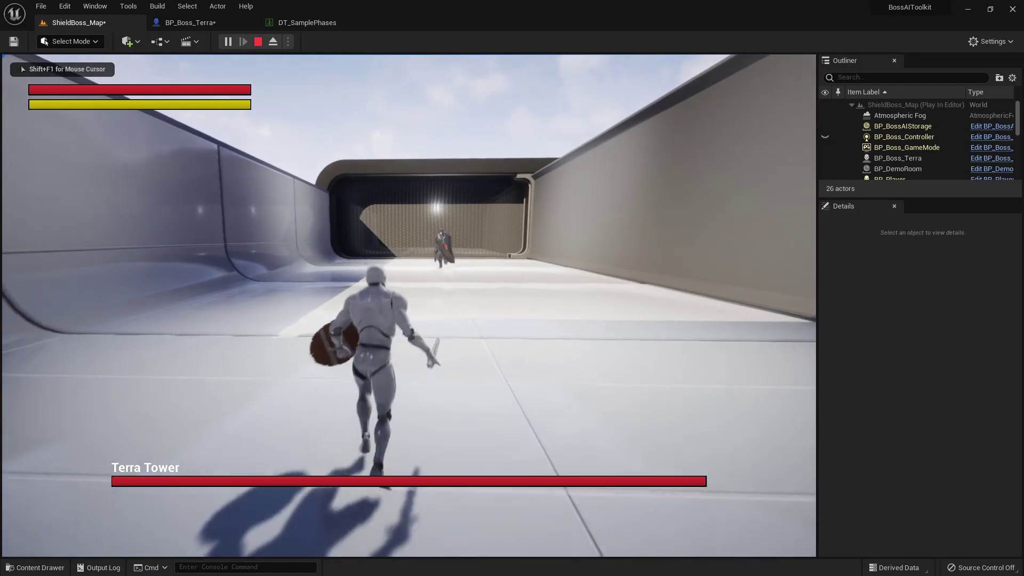
{"action": "key", "text": "a"}
{"action": "key", "text": "d"}
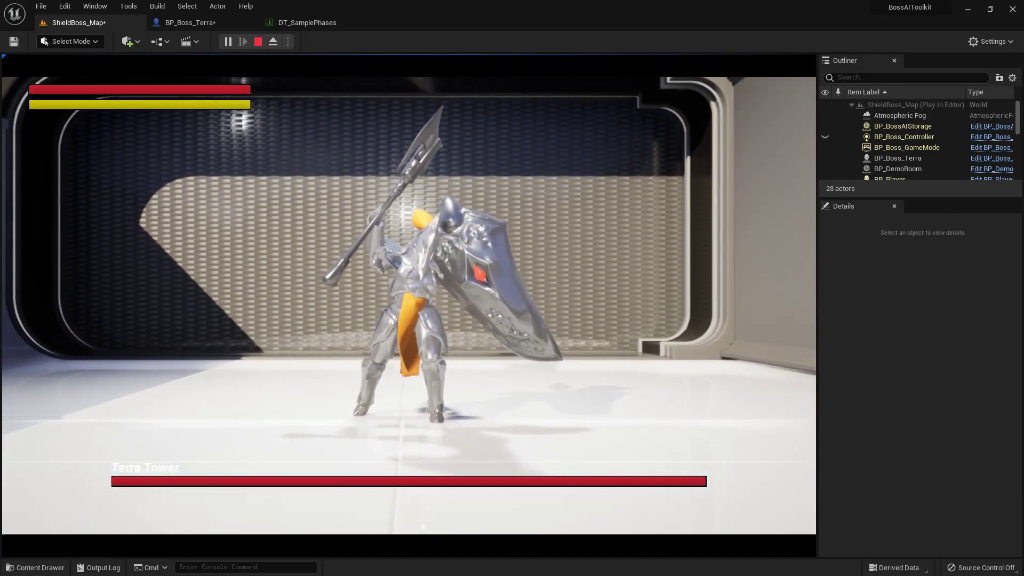
{"action": "key", "text": "w"}
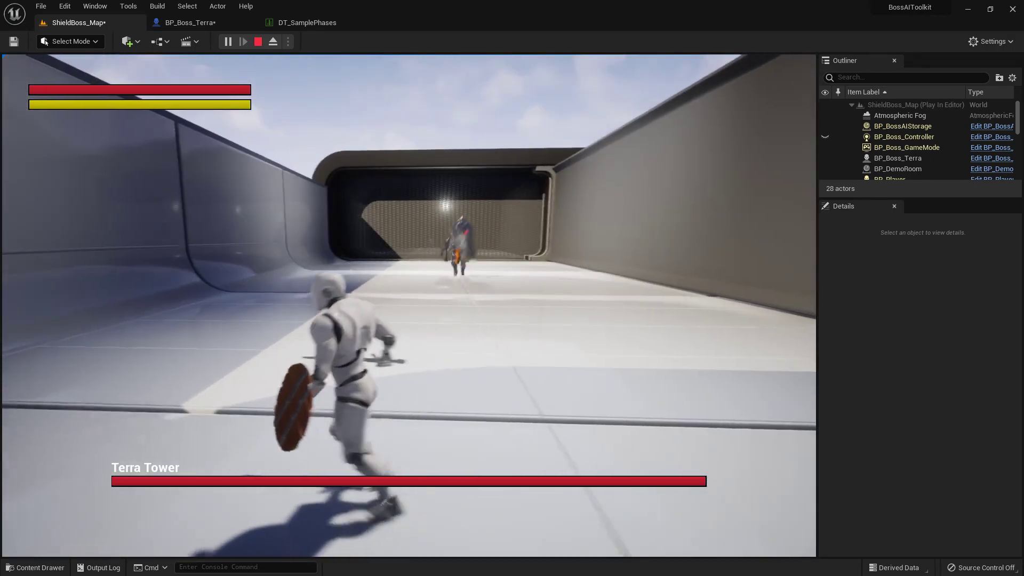
{"action": "key", "text": "Escape"}
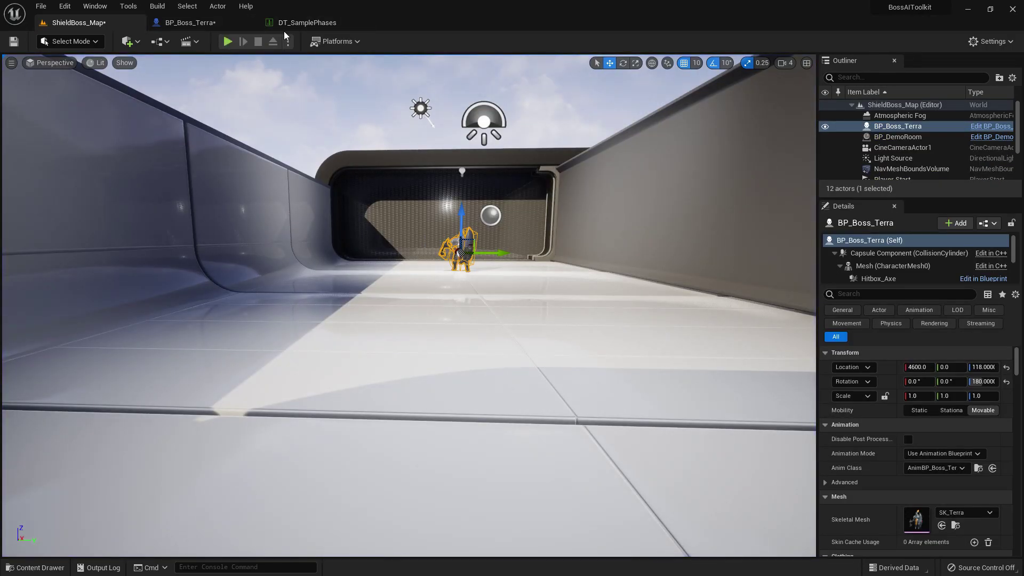
Open Warrior_02's PhaseChange_Seq intro sequence in Sequencer over ShieldBoss_Map and bring up the boss and camera tracks.
{"action": "left_click", "coordinate": [296, 21]}
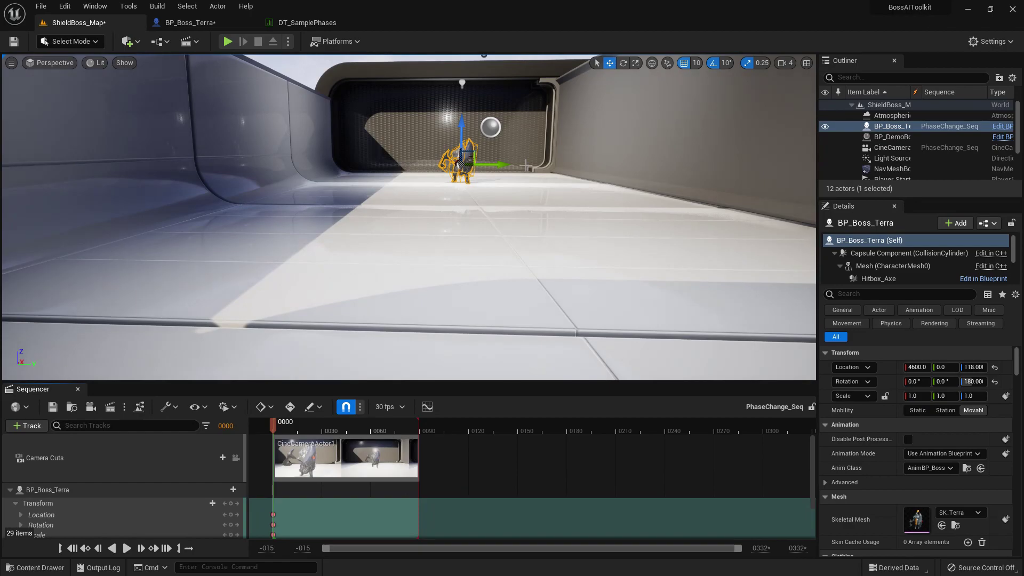
{"action": "right_click_drag", "start_coordinate": [588, 278], "coordinate": [392, 481]}
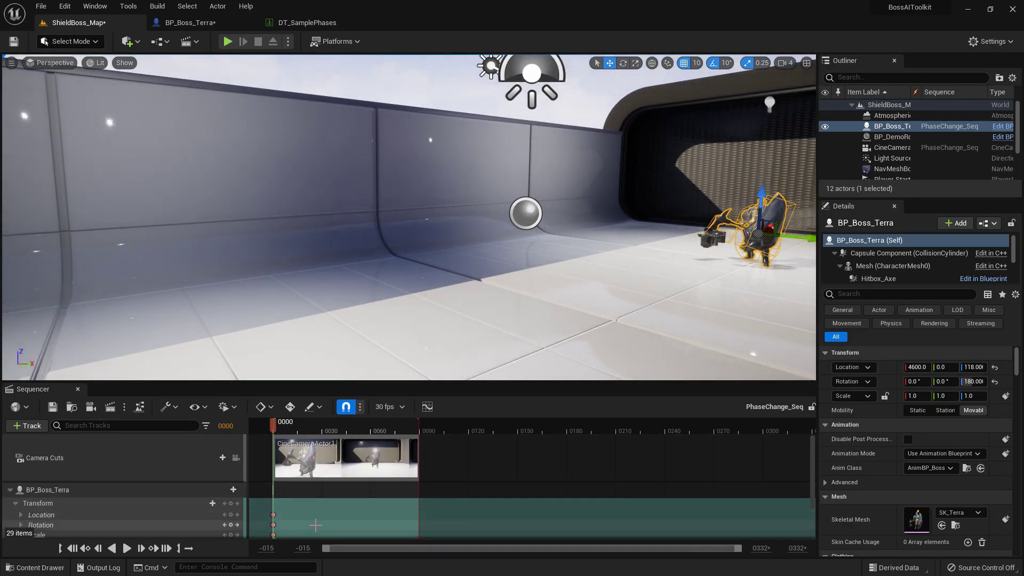
{"action": "left_click", "coordinate": [316, 23]}
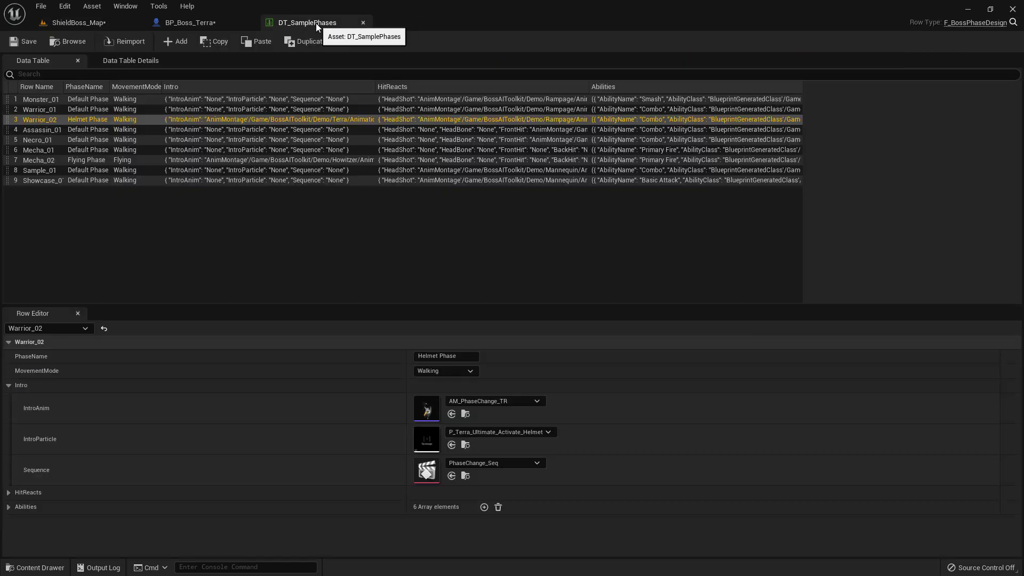
{"action": "left_click", "coordinate": [80, 23]}
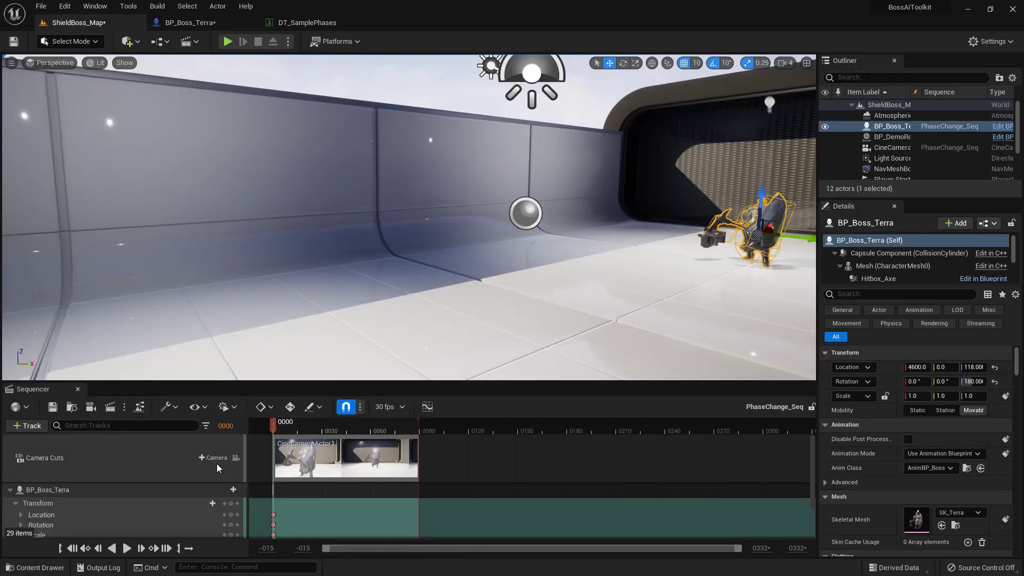
{"action": "scroll", "coordinate": [51, 496], "scroll_direction": "down", "scroll_amount": 2}
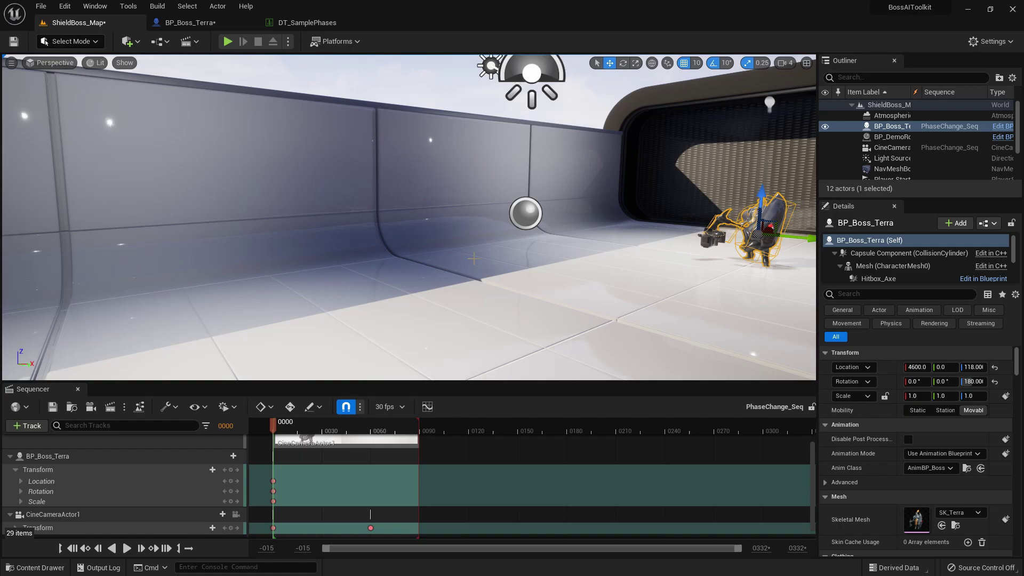
Examine the Terra boss and the nearby cine camera in the level from several angles.
{"action": "key", "text": "w"}
{"action": "right_click_drag", "start_coordinate": [224, 277], "coordinate": [314, 277]}
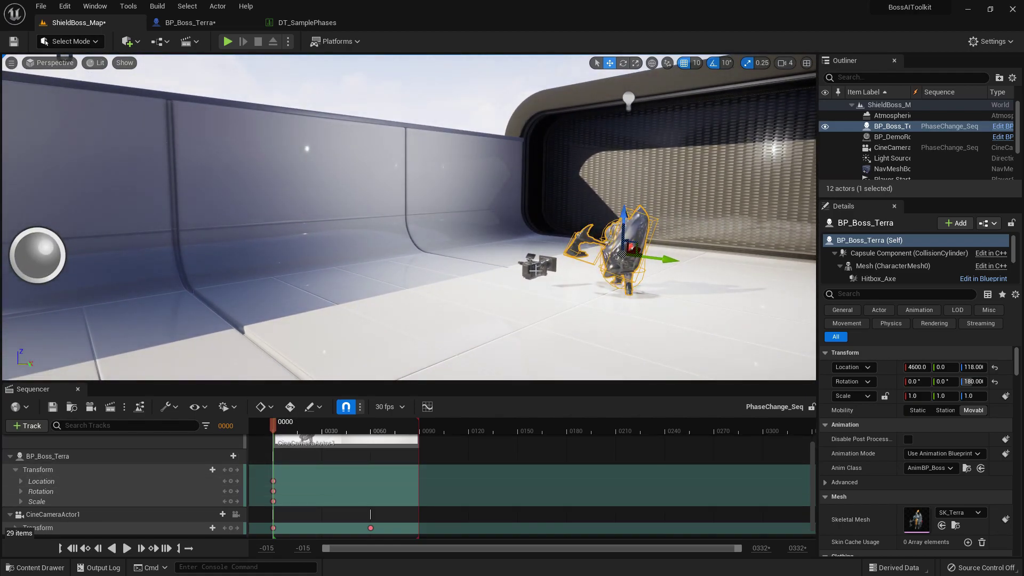
{"action": "key", "text": "d"}
{"action": "right_click_drag", "start_coordinate": [535, 271], "coordinate": [480, 293]}
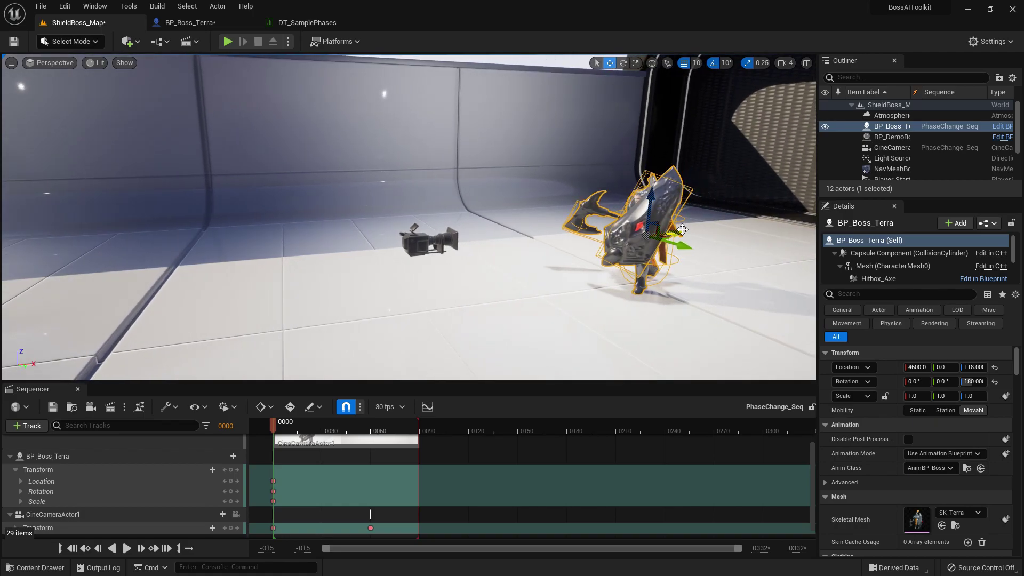
{"action": "key", "text": "s"}
{"action": "mouse_move", "coordinate": [592, 290]}
{"action": "right_mouse_down"}
{"action": "mouse_move", "coordinate": [698, 290]}
{"action": "mouse_move", "coordinate": [554, 285]}
{"action": "mouse_move", "coordinate": [448, 303]}
{"action": "mouse_move", "coordinate": [400, 288]}
{"action": "mouse_move", "coordinate": [543, 256]}
{"action": "mouse_move", "coordinate": [581, 288]}
{"action": "right_mouse_up"}
{"action": "key", "text": "a"}
{"action": "key", "text": "d"}
{"action": "key", "text": "s"}
{"action": "right_click_drag", "start_coordinate": [405, 259], "coordinate": [397, 259]}
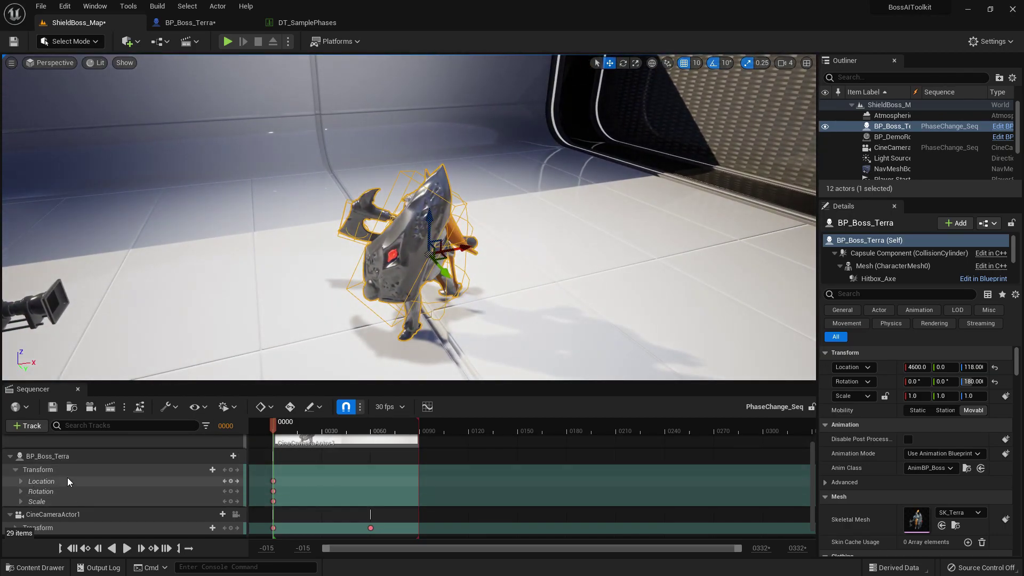
{"action": "key", "text": "a"}
{"action": "right_click_drag", "start_coordinate": [229, 343], "coordinate": [314, 333]}
{"action": "key", "text": "w"}
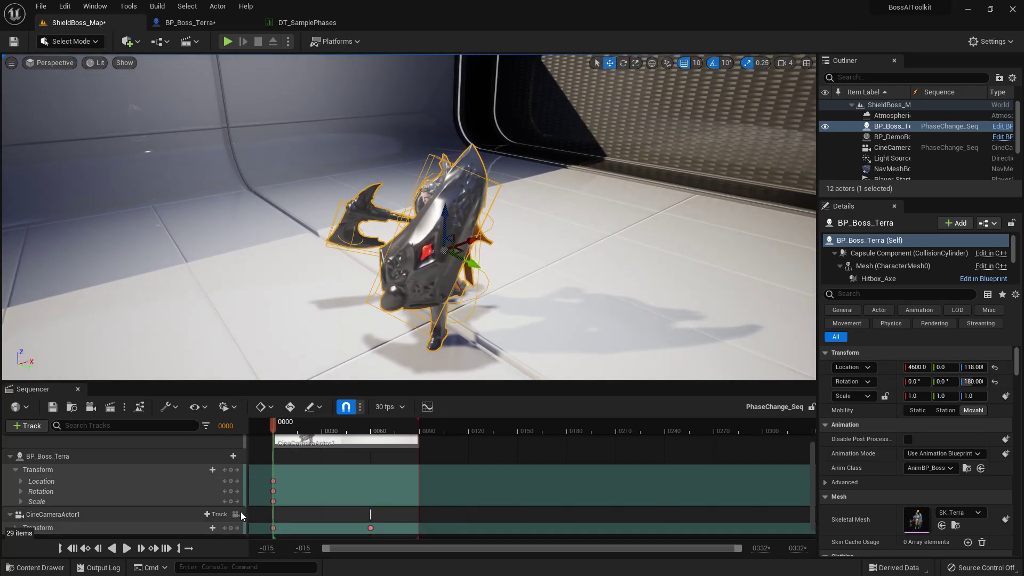
Inspect the section settings of BP_Boss_Terra's Transform track, including its When Finished behaviour.
{"action": "right_click", "coordinate": [100, 468]}
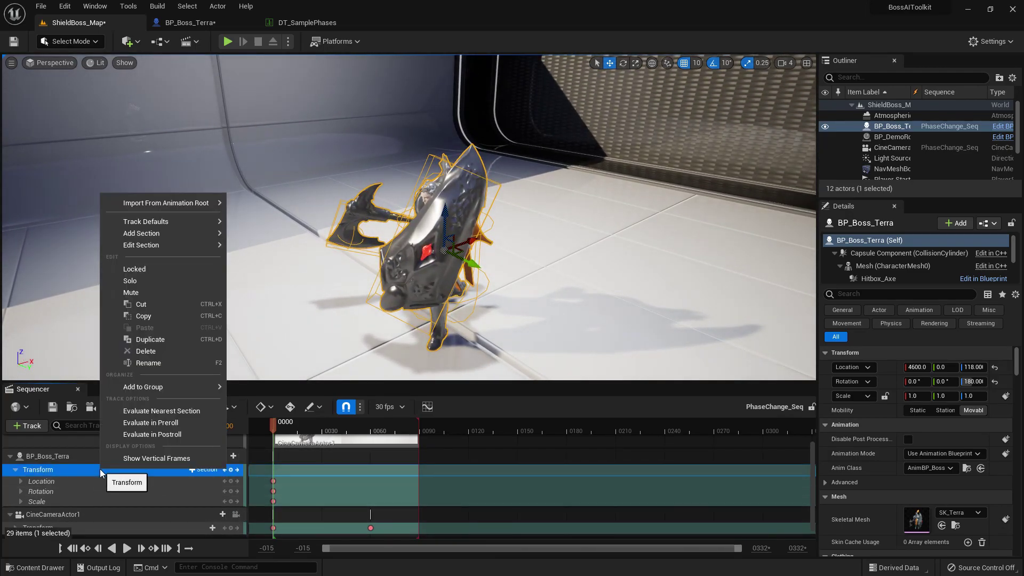
{"action": "mouse_move", "coordinate": [158, 245]}
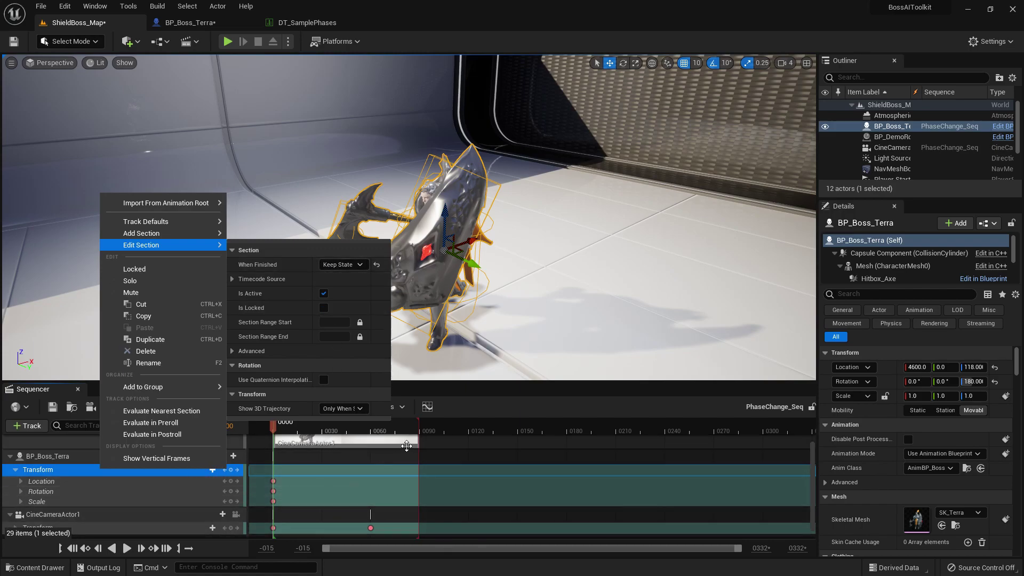
{"action": "left_click", "coordinate": [461, 427]}
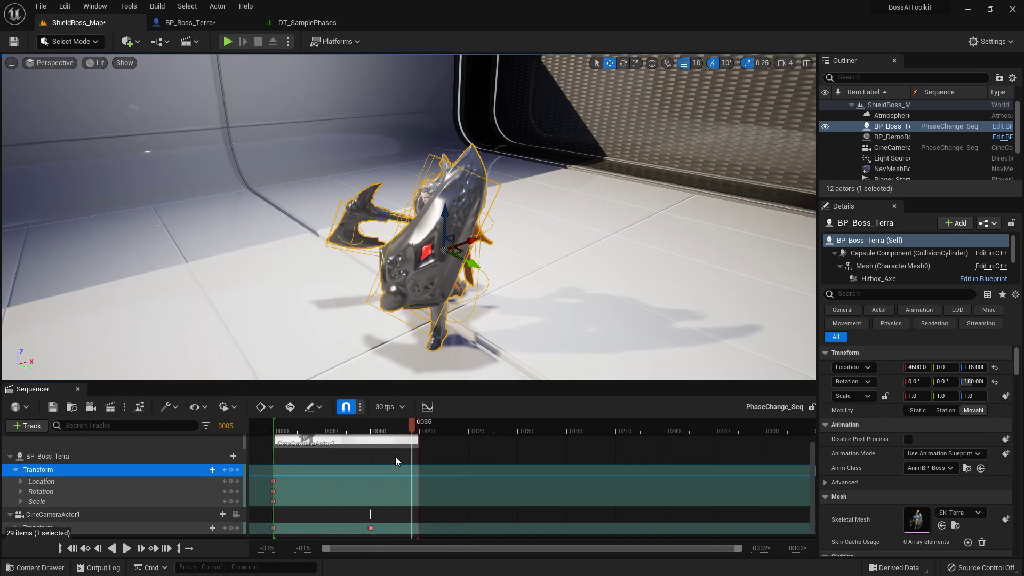
Move the playhead to frame 89 and review the When Finished options of BP_Boss_Terra's Transform section.
{"action": "left_click_drag", "start_coordinate": [376, 458], "coordinate": [419, 456]}
{"action": "right_click_drag", "start_coordinate": [204, 341], "coordinate": [149, 315]}
{"action": "right_click", "coordinate": [93, 469]}
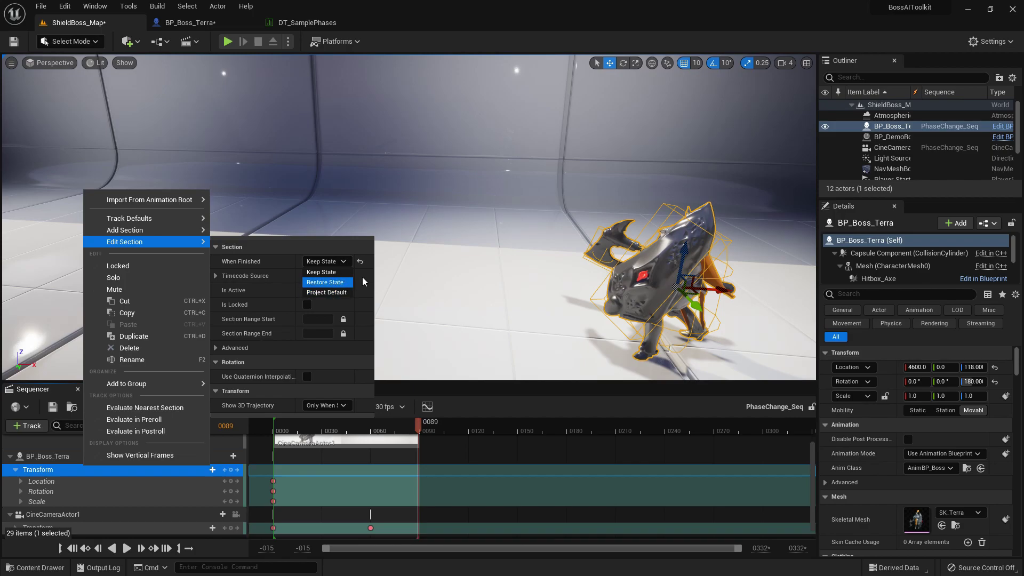
{"action": "left_click", "coordinate": [484, 253]}
{"action": "left_click", "coordinate": [660, 287]}
{"action": "right_click_drag", "start_coordinate": [660, 287], "coordinate": [288, 231]}
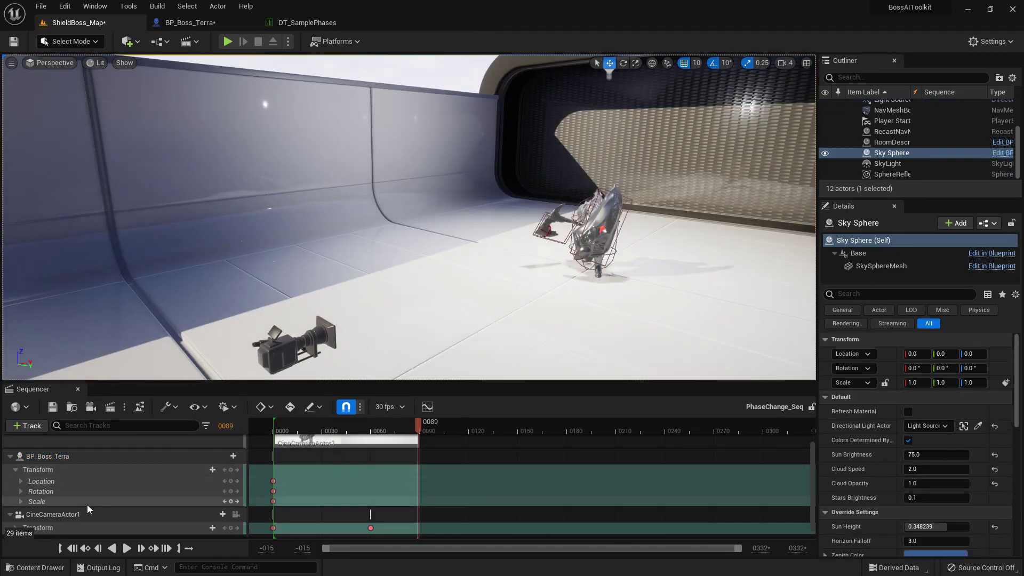
Set BP_Boss_Terra's scale to 2.0 on the X, Y and Z axes at the end of the sequence.
{"action": "left_click", "coordinate": [74, 501]}
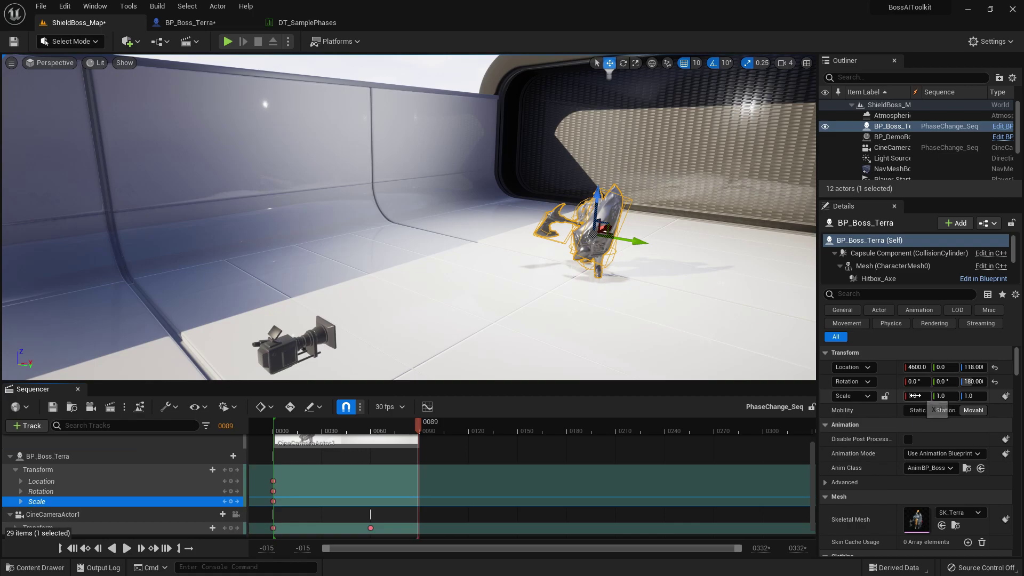
{"action": "key", "text": "Tab"}
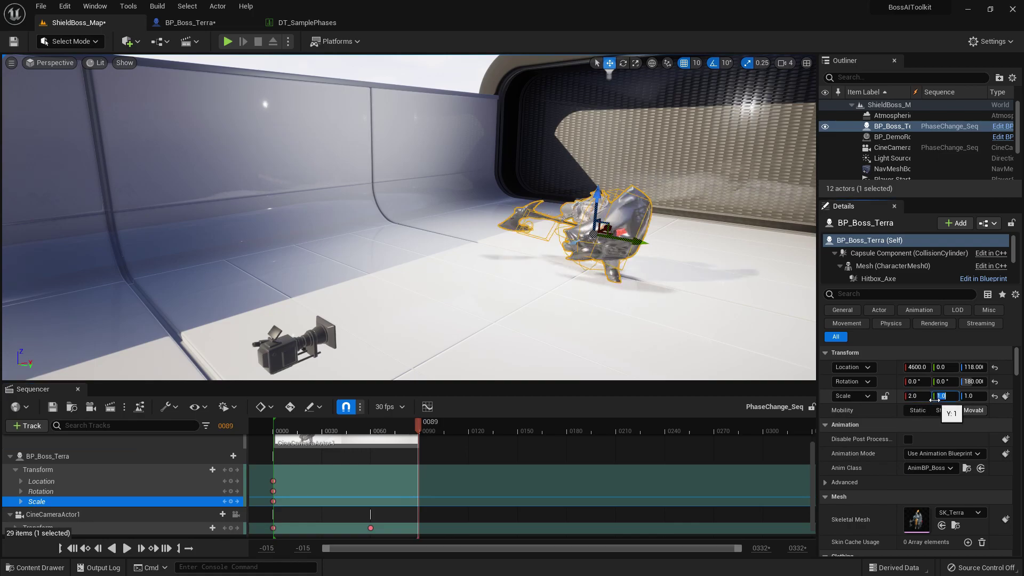
{"action": "type", "text": "2"}
{"action": "key", "text": "Tab"}
{"action": "type", "text": "2"}
{"action": "key", "text": "Return"}
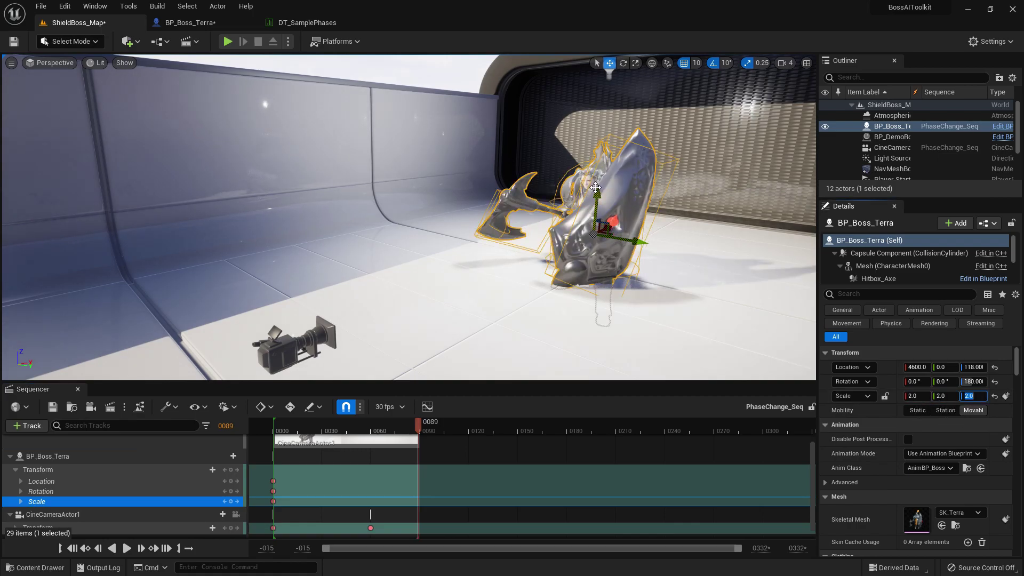
Raise BP_Boss_Terra to a Z location of about 238 and key its transform at frame 89.
{"action": "left_click_drag", "start_coordinate": [595, 188], "coordinate": [598, 139]}
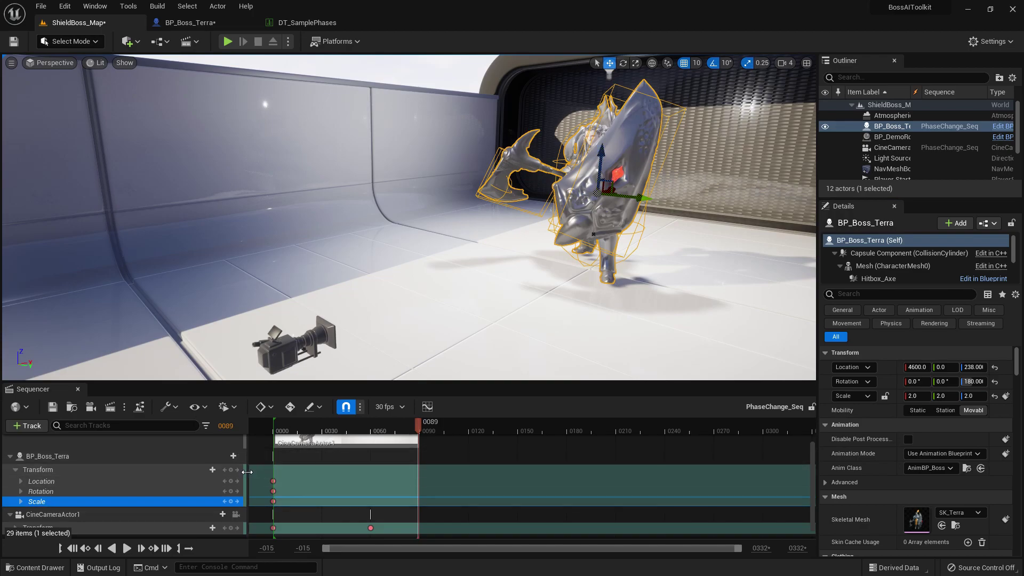
{"action": "key", "text": "s"}
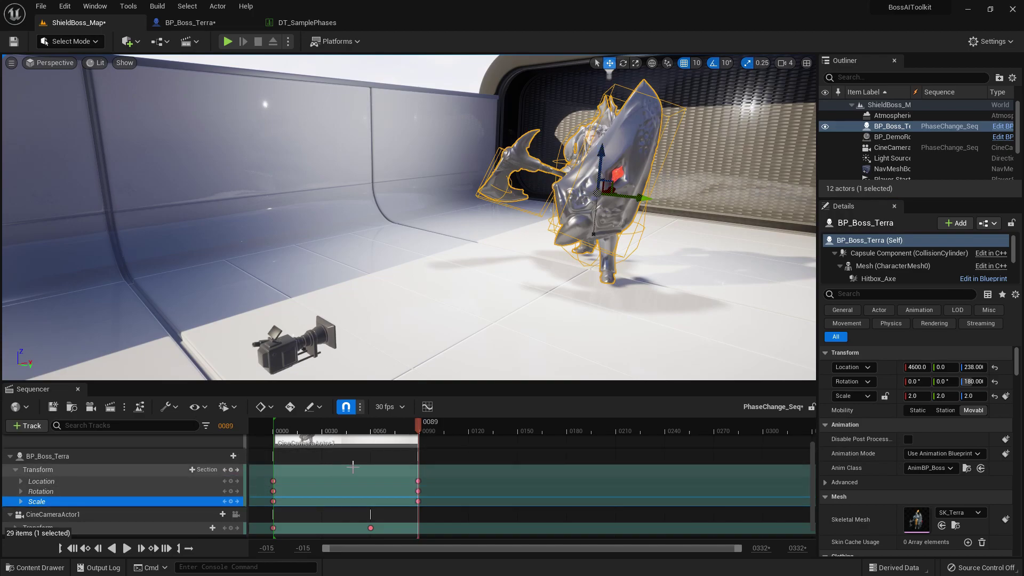
{"action": "mouse_move", "coordinate": [418, 426]}
{"action": "left_mouse_down"}
{"action": "mouse_move", "coordinate": [274, 434]}
{"action": "mouse_move", "coordinate": [418, 427]}
{"action": "left_mouse_up"}
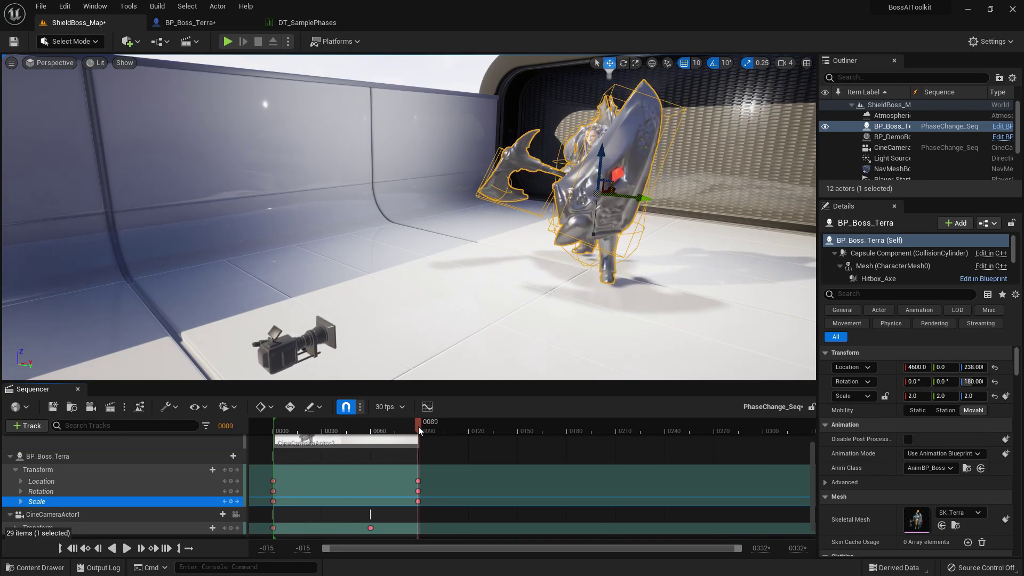
Deselect the boss and briefly play-test the level with the edited phase-change sequence.
{"action": "right_click_drag", "start_coordinate": [442, 219], "coordinate": [469, 208]}
{"action": "left_click", "coordinate": [383, 118]}
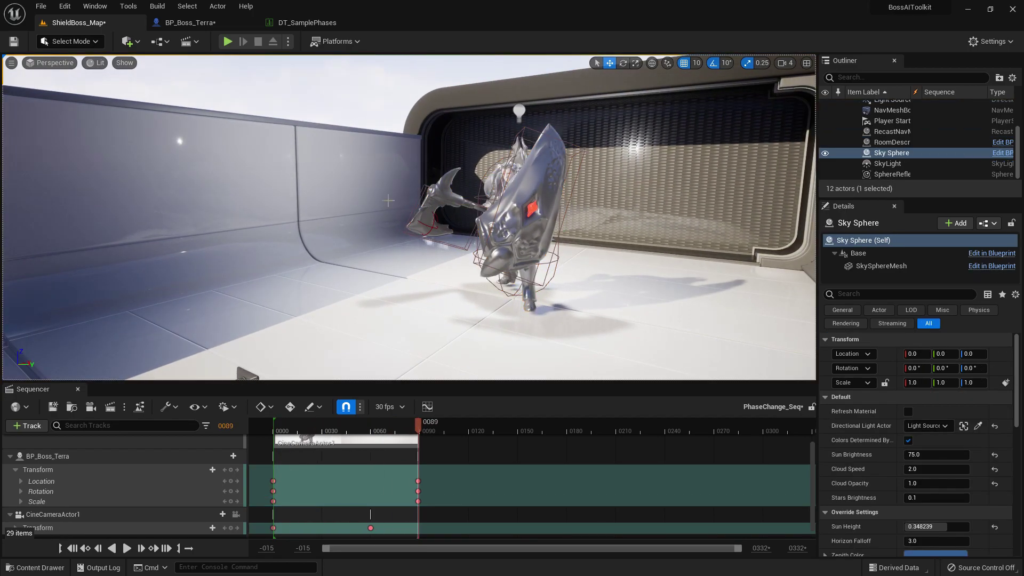
{"action": "left_click", "coordinate": [228, 42]}
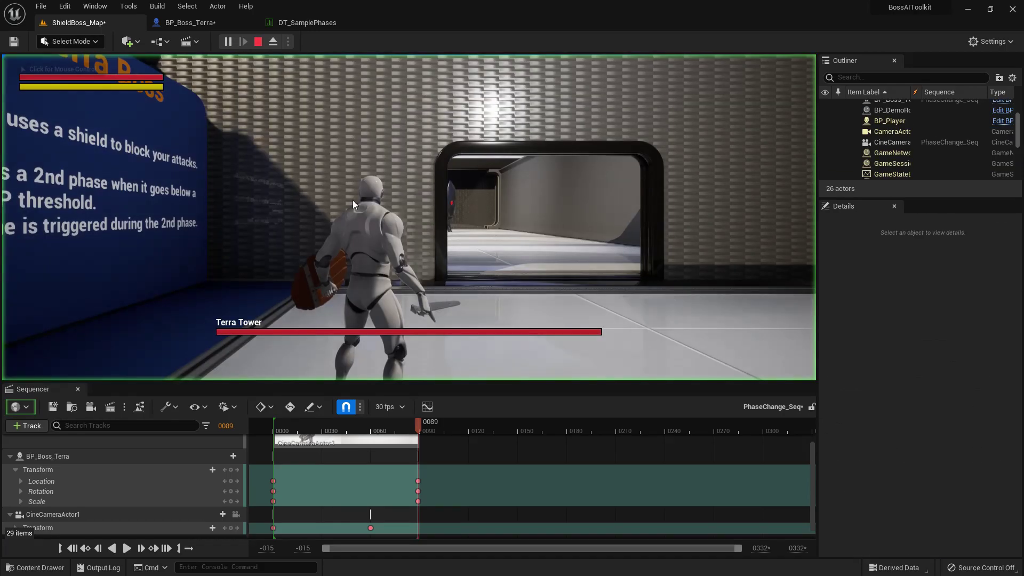
{"action": "key", "text": "Escape"}
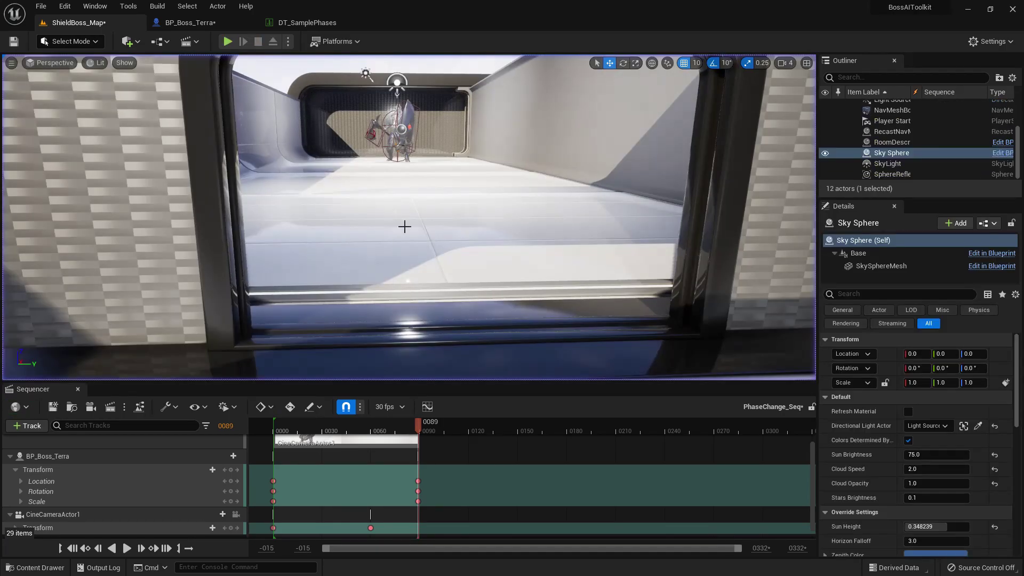
Close the Sequencer and bring the level view closer to BP_Boss_Terra.
{"action": "left_click", "coordinate": [413, 154]}
{"action": "key", "text": "w"}
{"action": "right_click_drag", "start_coordinate": [413, 153], "coordinate": [120, 363]}
{"action": "left_click", "coordinate": [78, 389]}
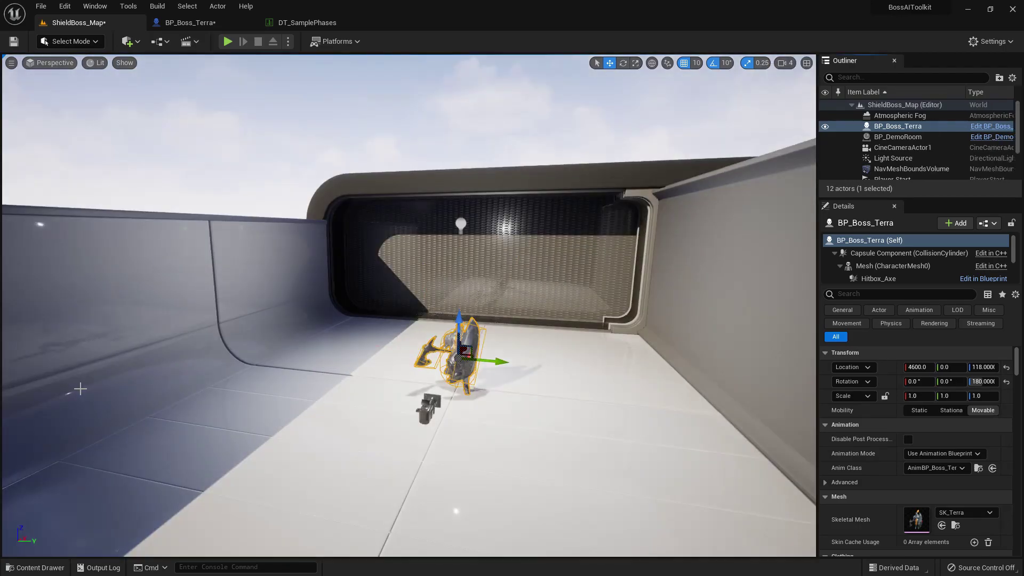
{"action": "right_click_drag", "start_coordinate": [477, 267], "coordinate": [464, 146]}
{"action": "key", "text": "d"}
{"action": "left_click", "coordinate": [463, 142]}
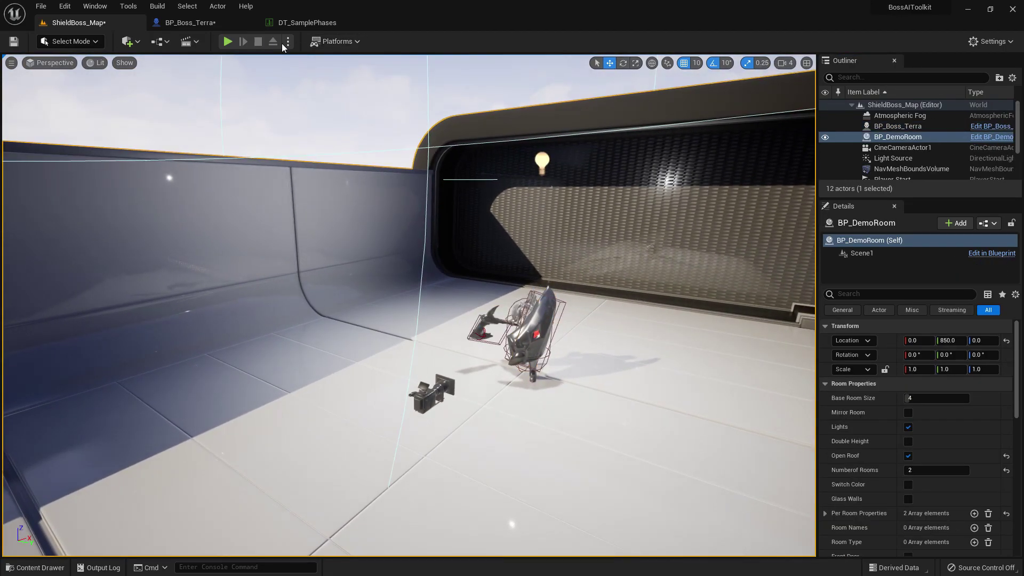
Play-test the level, running the character toward the boss through its phase-change sequence, and end the session.
{"action": "left_click", "coordinate": [227, 41]}
{"action": "key", "text": "w"}
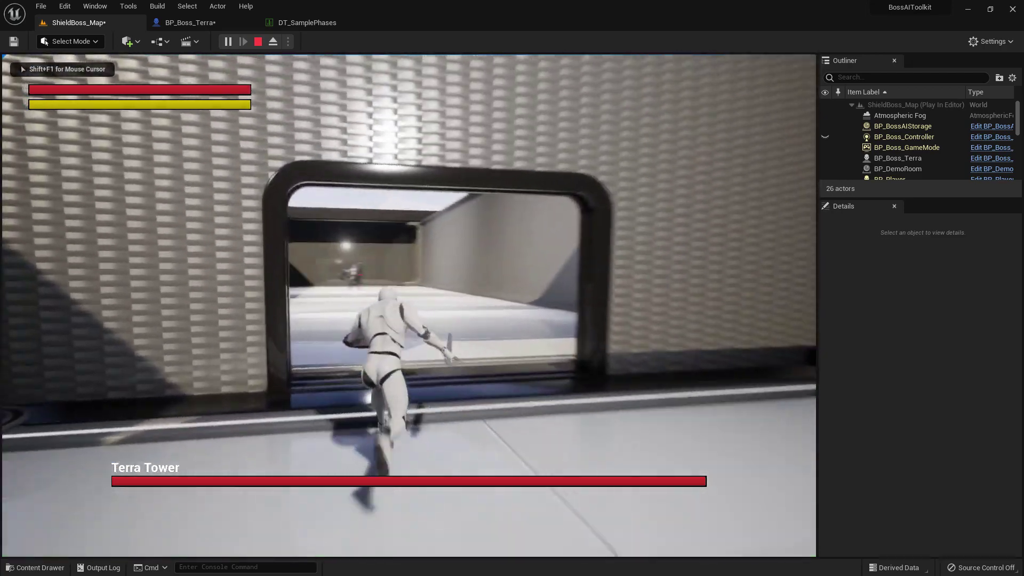
{"action": "key", "text": "w"}
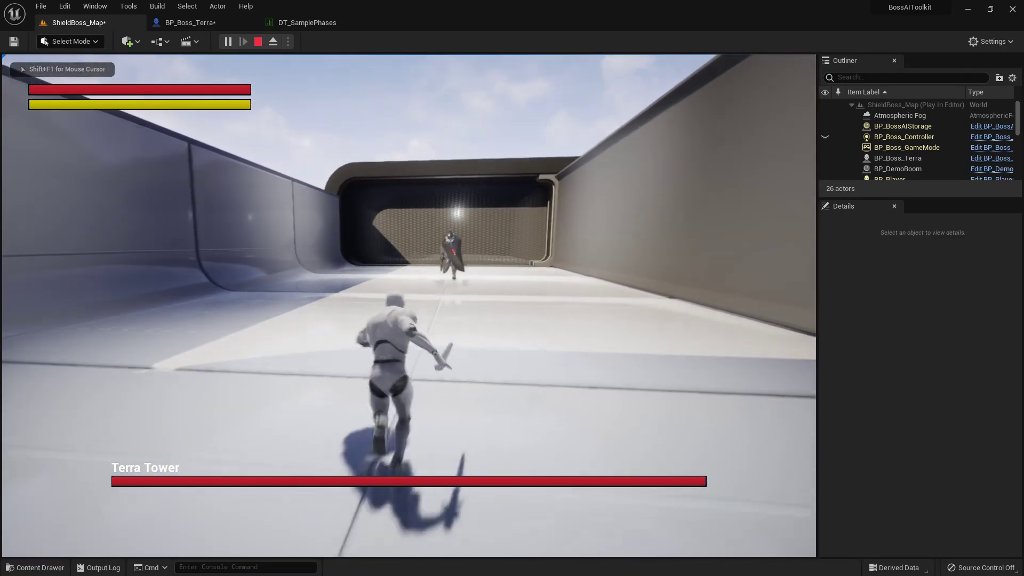
{"action": "key", "text": "w"}
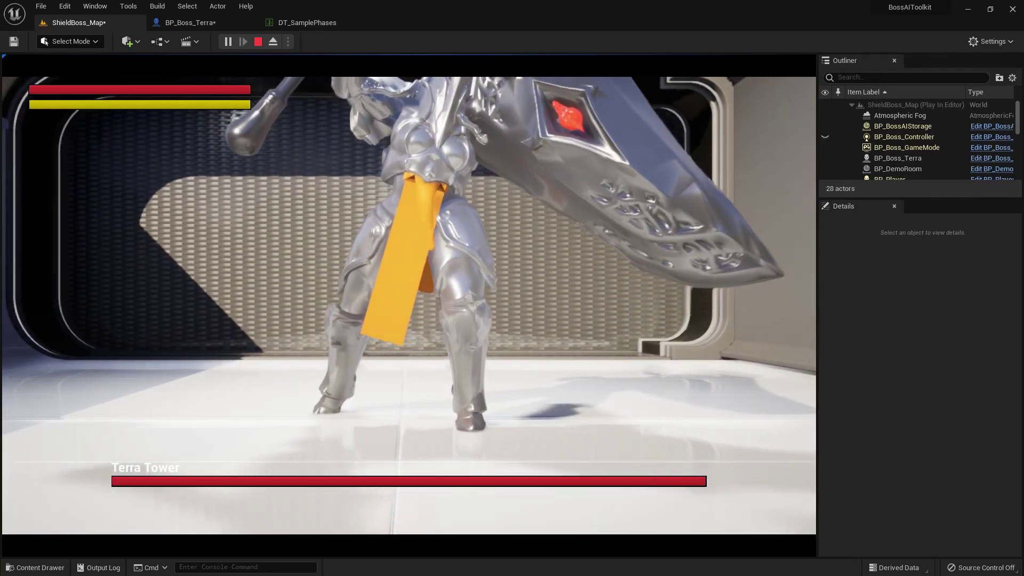
{"action": "key", "text": "w"}
{"action": "key", "text": "d"}
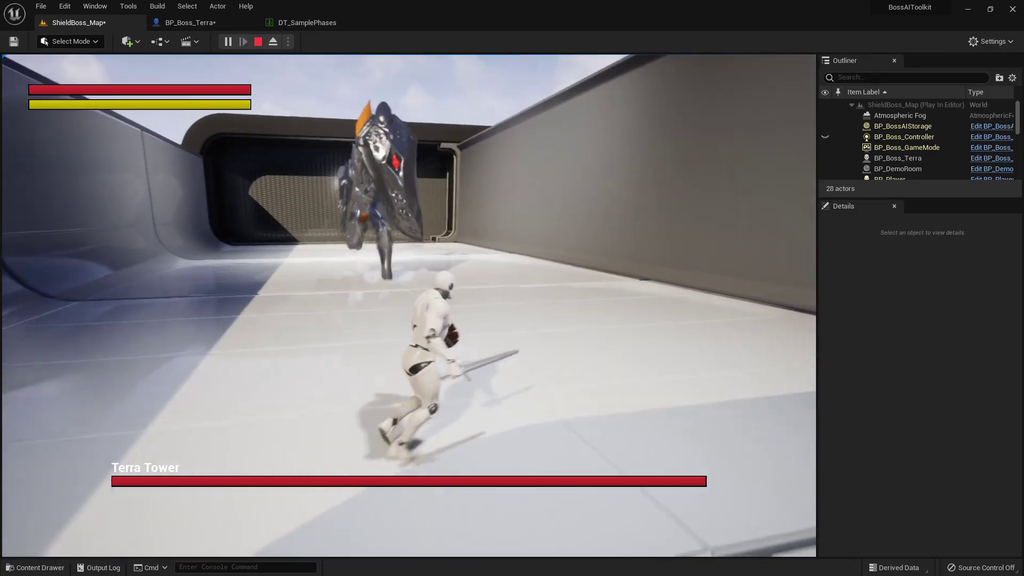
{"action": "key", "text": "d"}
{"action": "key", "text": "s"}
{"action": "key", "text": "w"}
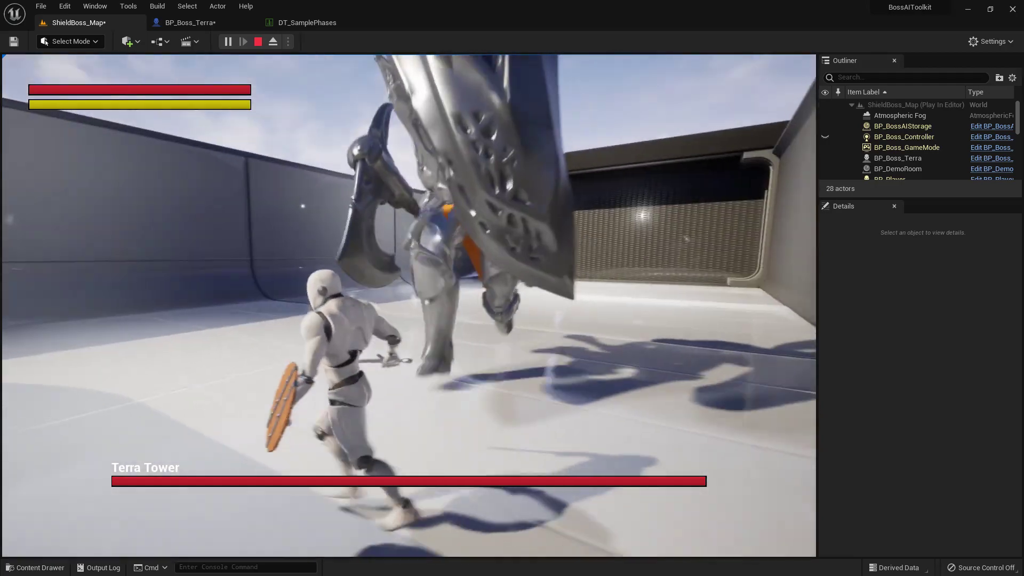
{"action": "key", "text": "Escape"}
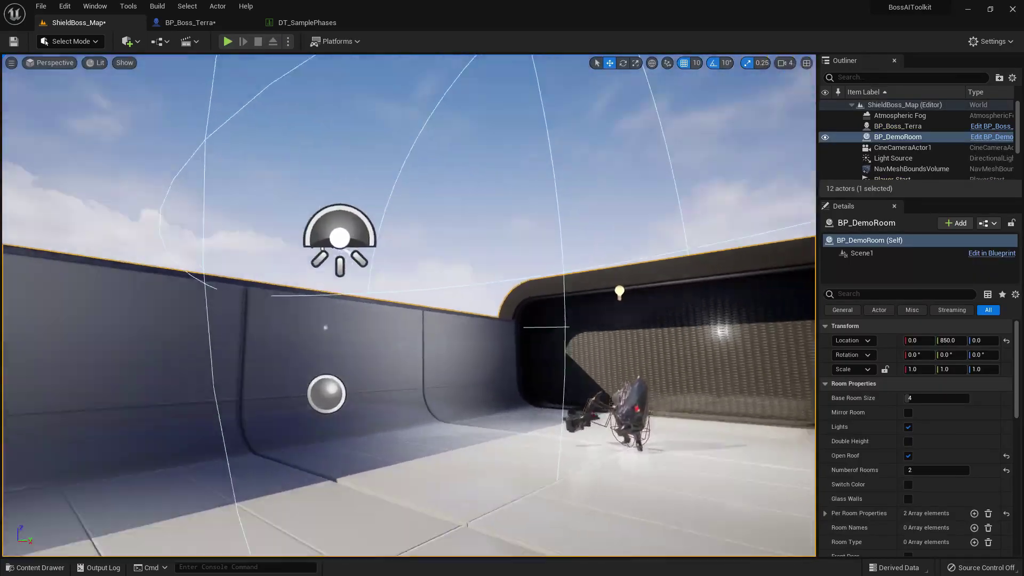
{"action": "left_click", "coordinate": [532, 159]}
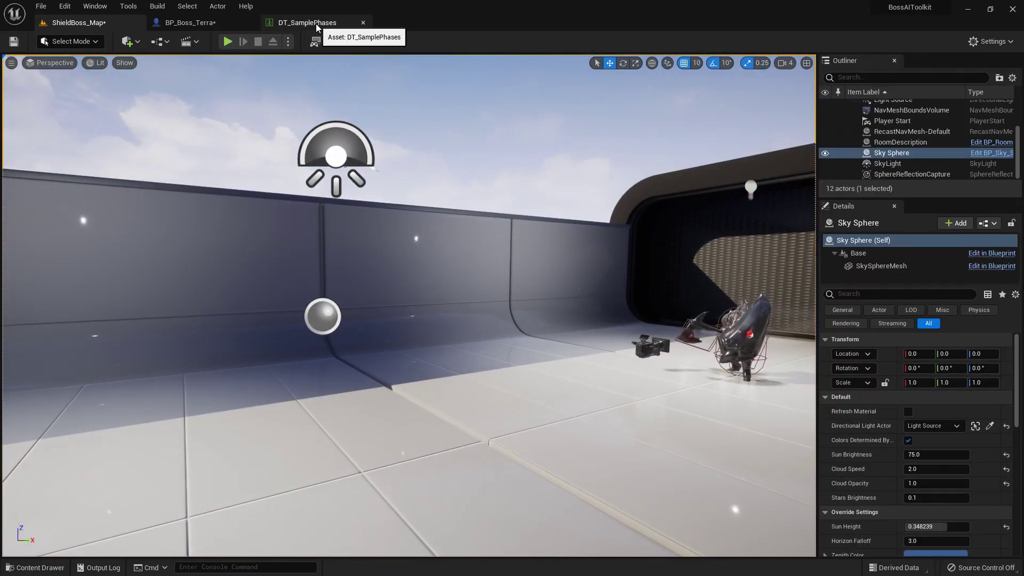
{"action": "right_click_drag", "start_coordinate": [590, 269], "coordinate": [606, 358]}
{"action": "key", "text": "w"}
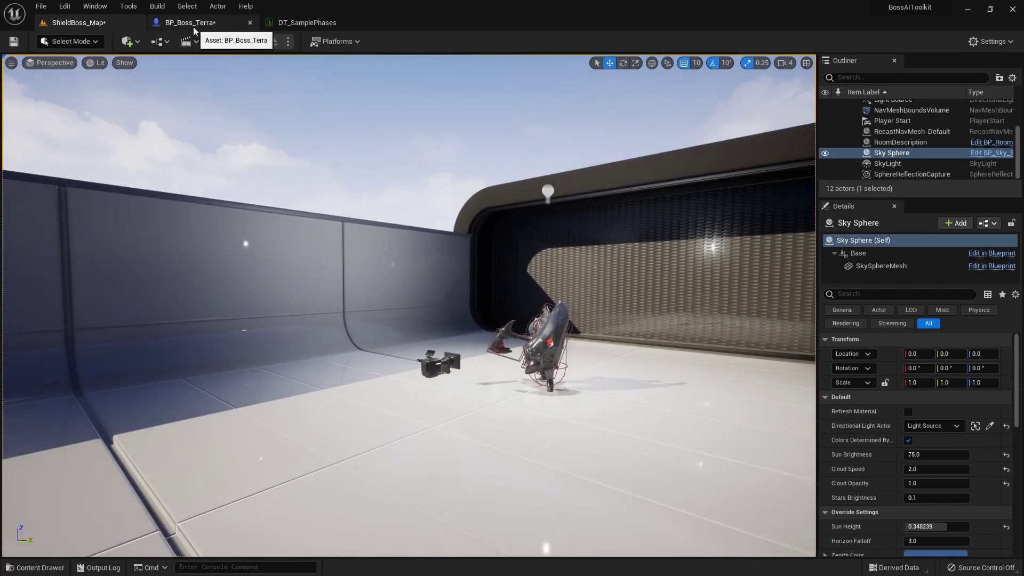
In BP_Boss_Terra's event graph, add the Boss Behavior component's On Phase Change event and place it below Event Tick.
{"action": "left_click", "coordinate": [193, 29]}
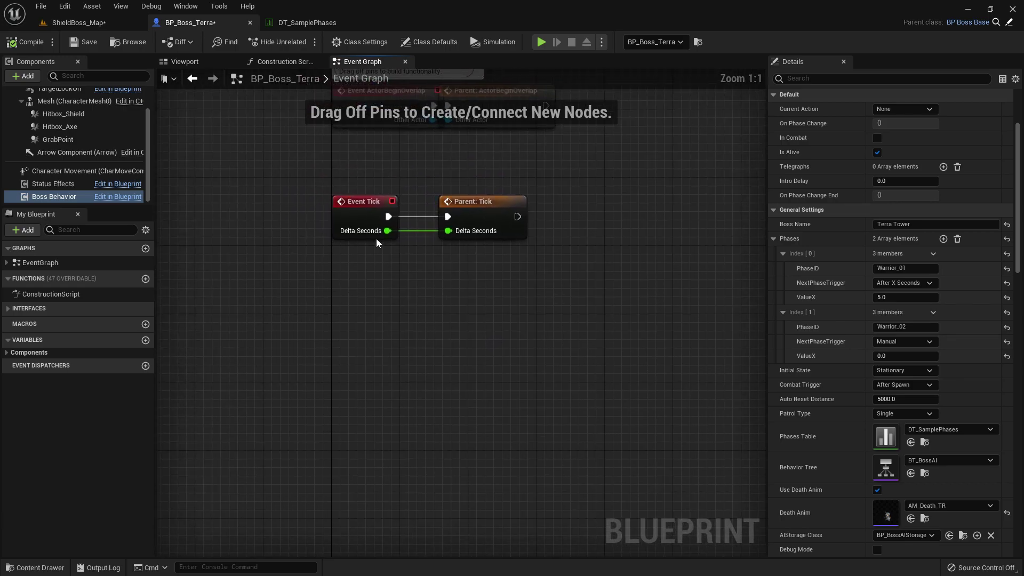
{"action": "right_click", "coordinate": [367, 362]}
{"action": "left_click", "coordinate": [280, 323]}
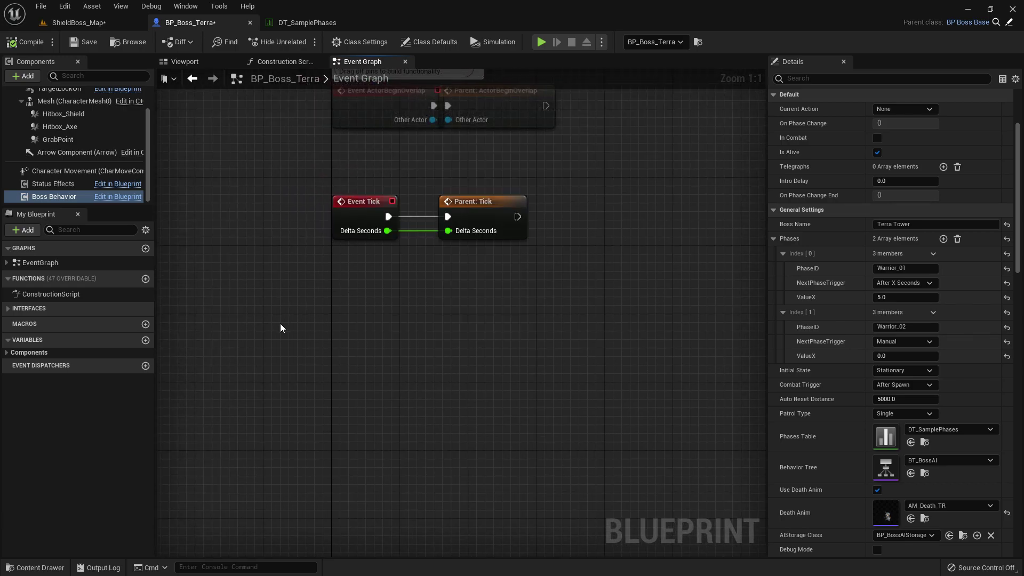
{"action": "left_click", "coordinate": [46, 195]}
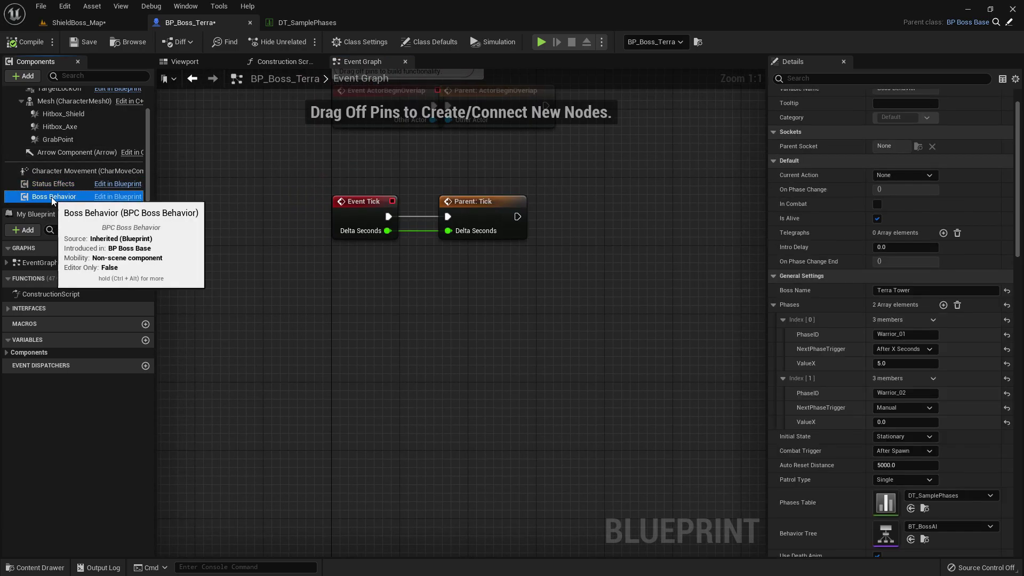
{"action": "left_click_drag", "start_coordinate": [1015, 217], "coordinate": [1020, 538]}
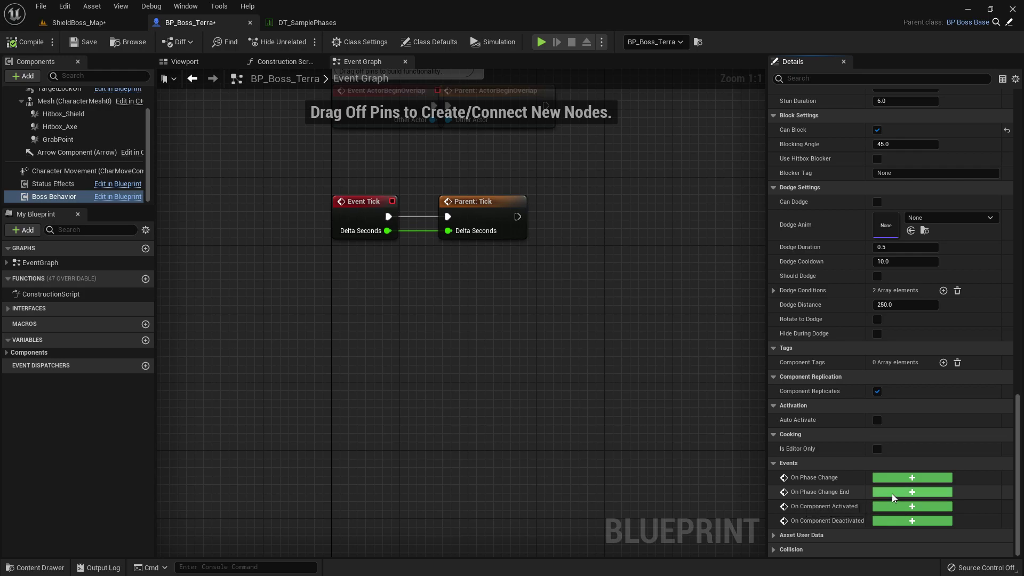
{"action": "left_click", "coordinate": [914, 478]}
{"action": "right_click_drag", "start_coordinate": [343, 370], "coordinate": [245, 371]}
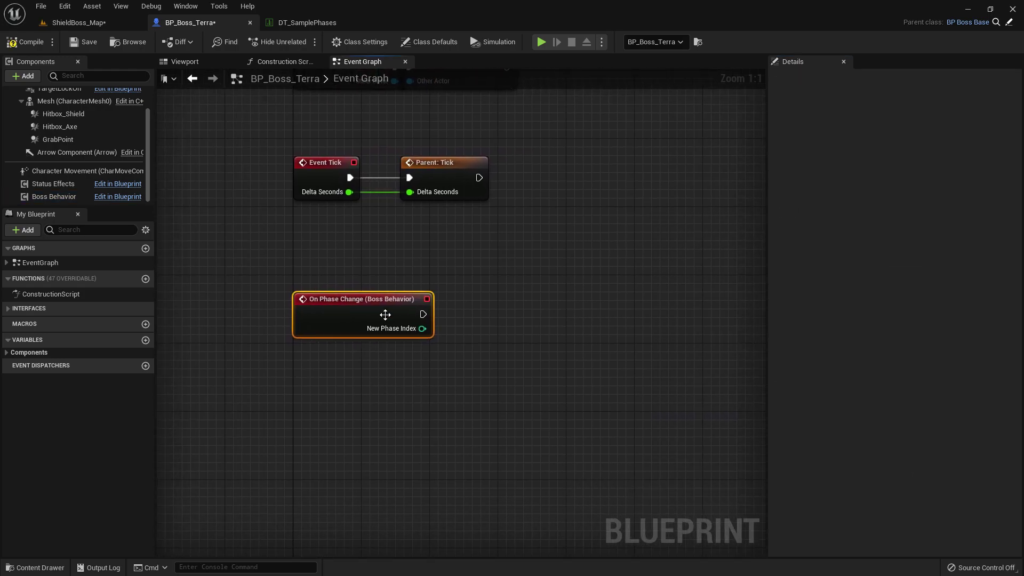
{"action": "left_click_drag", "start_coordinate": [385, 311], "coordinate": [387, 360]}
{"action": "left_click", "coordinate": [544, 329]}
{"action": "right_click_drag", "start_coordinate": [544, 329], "coordinate": [495, 305]}
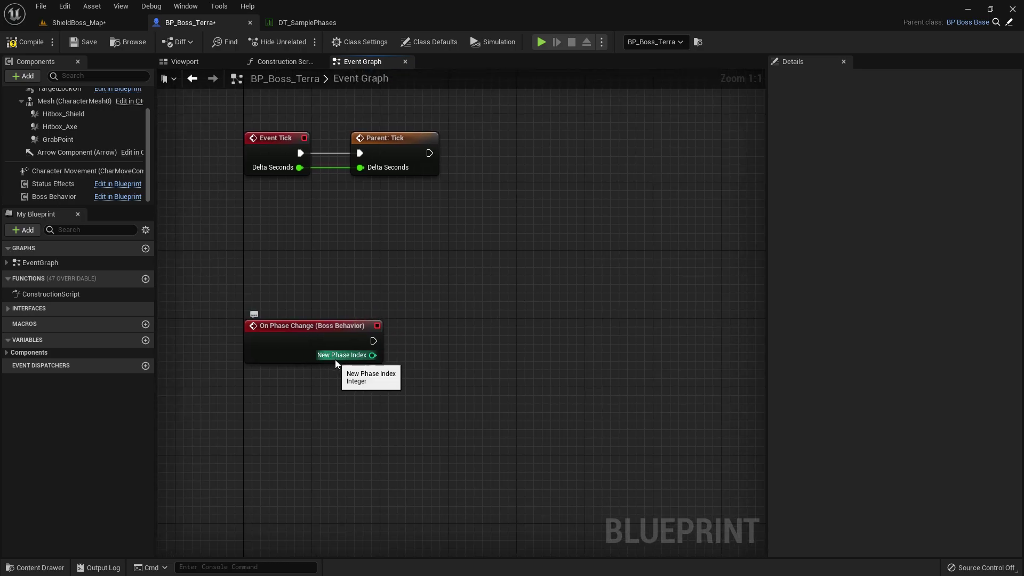
Check the phase indices in Boss Behavior's Phases list and add an Equal node comparing New Phase Index with 1.
{"action": "left_click", "coordinate": [53, 196]}
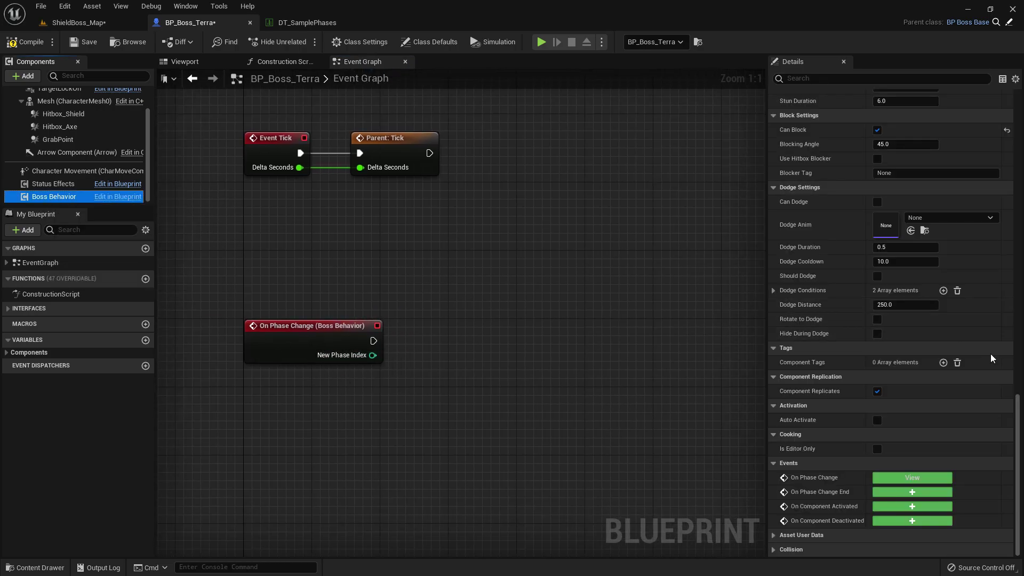
{"action": "left_click_drag", "start_coordinate": [1018, 415], "coordinate": [994, 151]}
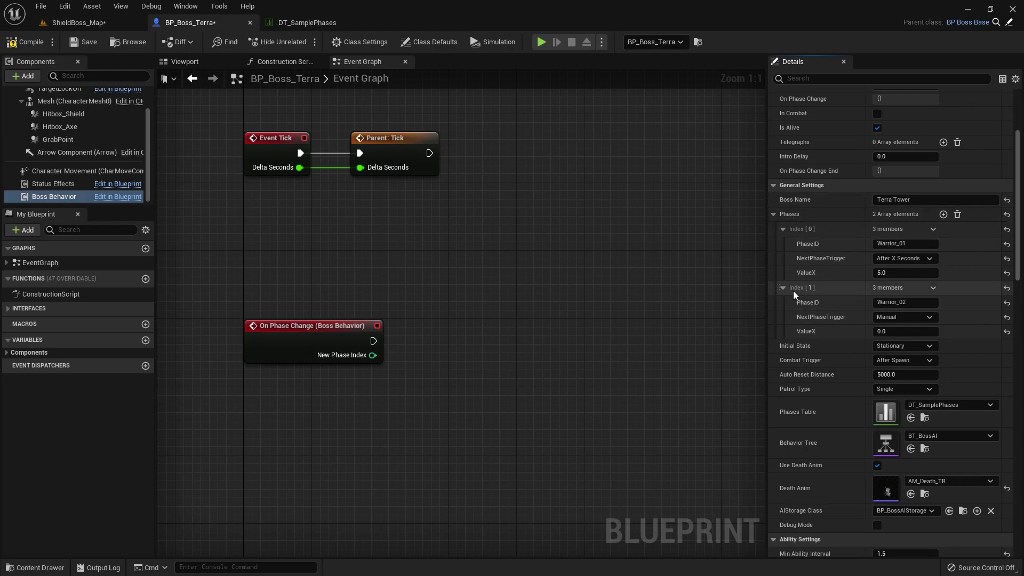
{"action": "right_click_drag", "start_coordinate": [538, 345], "coordinate": [509, 332]}
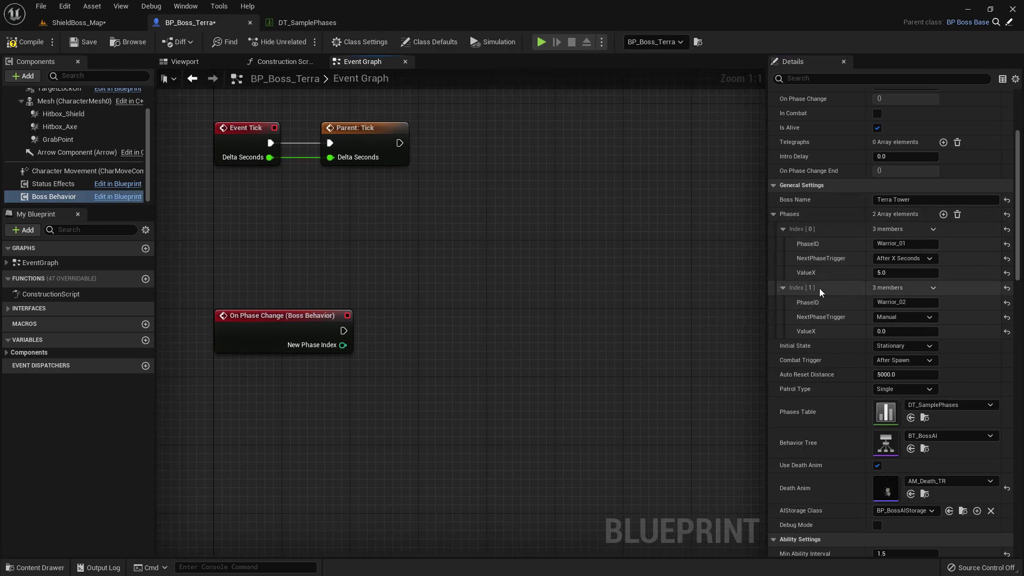
{"action": "right_click_drag", "start_coordinate": [414, 359], "coordinate": [455, 363]}
{"action": "left_click_drag", "start_coordinate": [393, 339], "coordinate": [525, 322]}
{"action": "type", "text": "=="}
{"action": "left_click", "coordinate": [481, 219]}
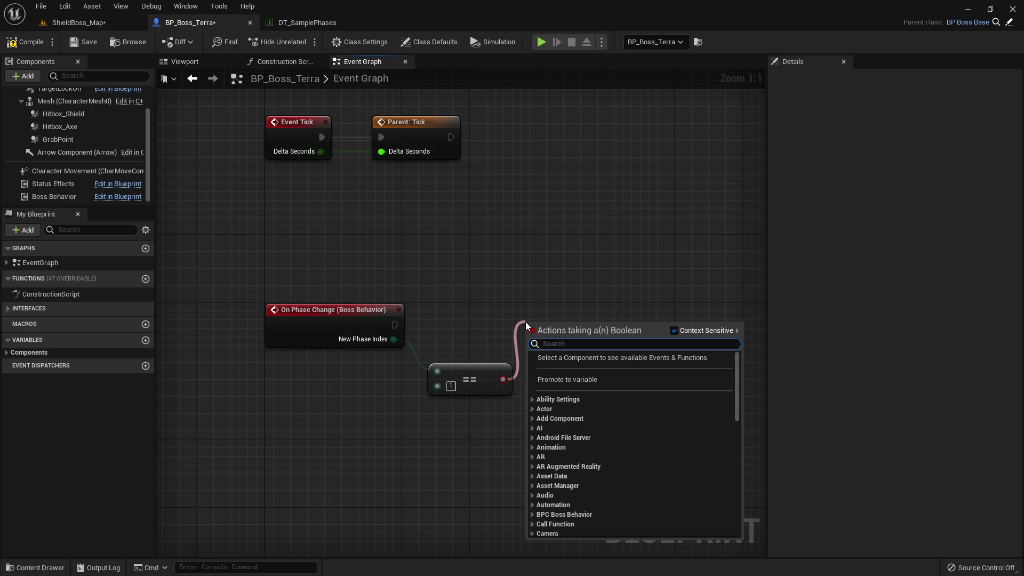
Add a Branch conditioned on the comparison result and connect the On Phase Change event's execution to it.
{"action": "type", "text": "branch"}
{"action": "key", "text": "Return"}
{"action": "left_click_drag", "start_coordinate": [395, 325], "coordinate": [538, 340]}
{"action": "right_click_drag", "start_coordinate": [424, 226], "coordinate": [365, 221]}
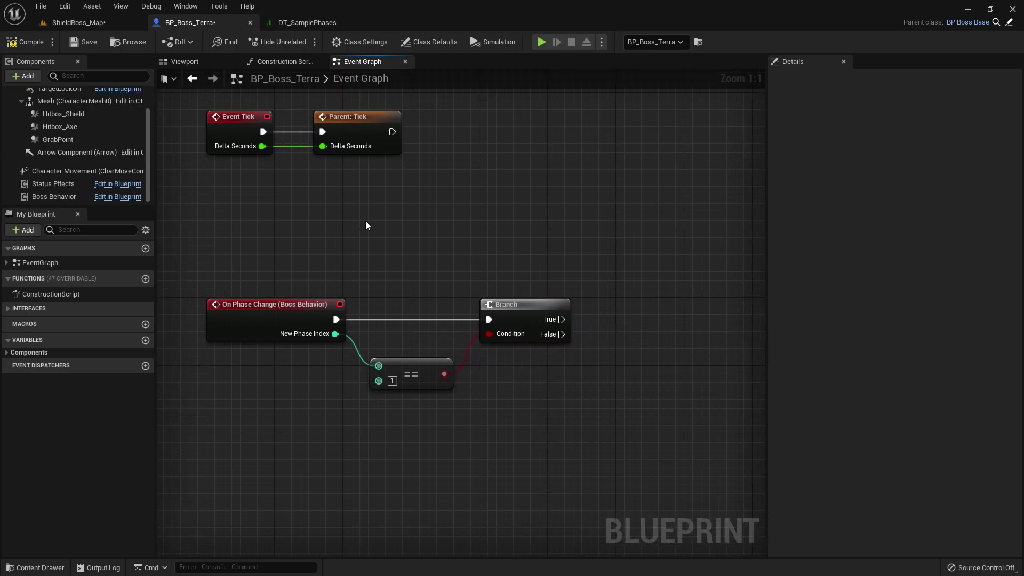
Place a Mesh component reference near the Branch and try a Skeletal Mesh getter on it, removing the getter.
{"action": "scroll", "coordinate": [62, 148], "scroll_direction": "up", "scroll_amount": 2}
{"action": "left_click_drag", "start_coordinate": [68, 133], "coordinate": [628, 317]}
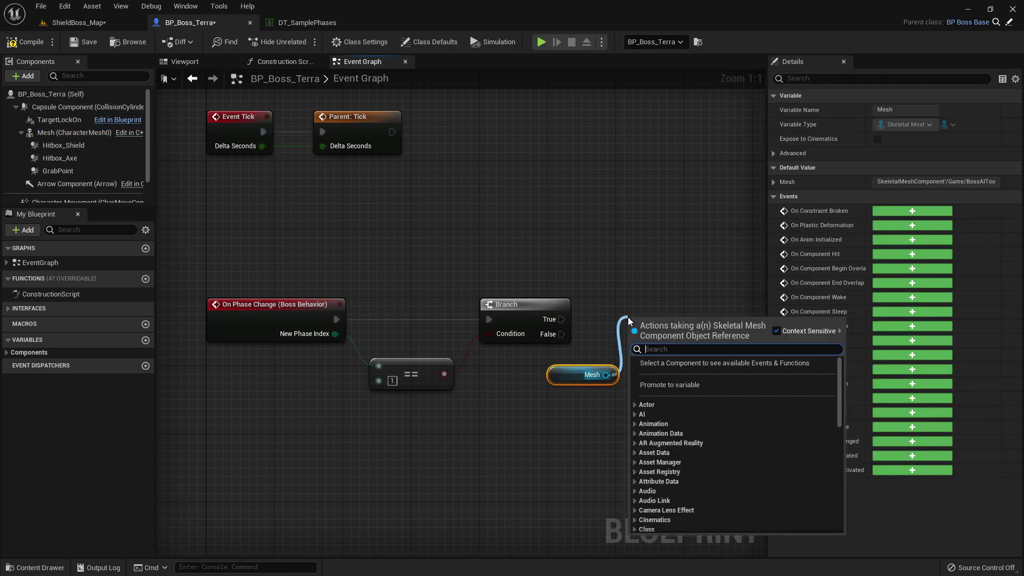
{"action": "type", "text": "skele"}
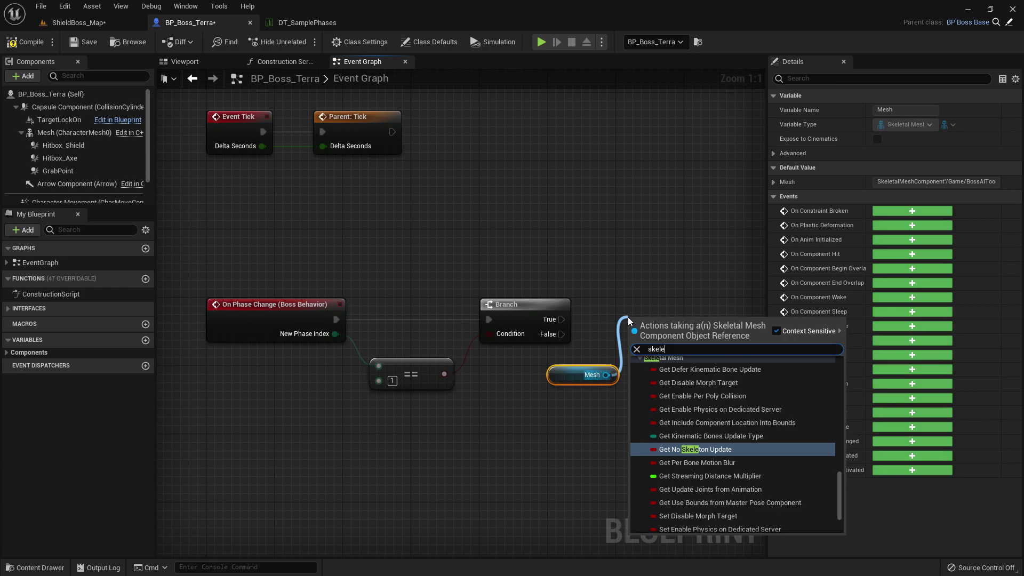
{"action": "type", "text": "tal mes"}
{"action": "key", "text": "Return"}
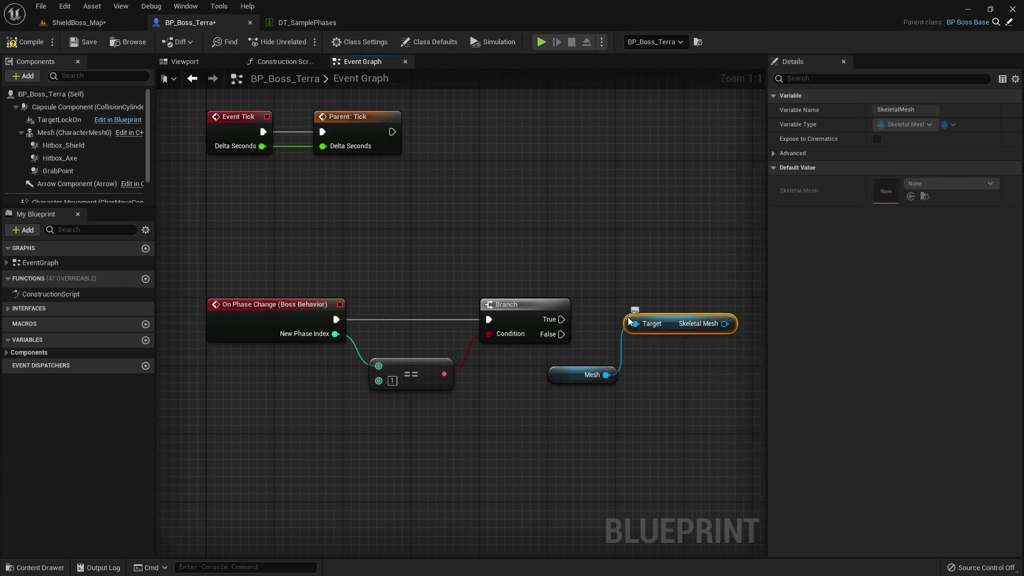
{"action": "key", "text": "Delete"}
Add a Set Skeletal Mesh node targeting Mesh, connect it to the Branch's True output and align it with the Branch.
{"action": "left_click_drag", "start_coordinate": [606, 374], "coordinate": [625, 320]}
{"action": "type", "text": "se"}
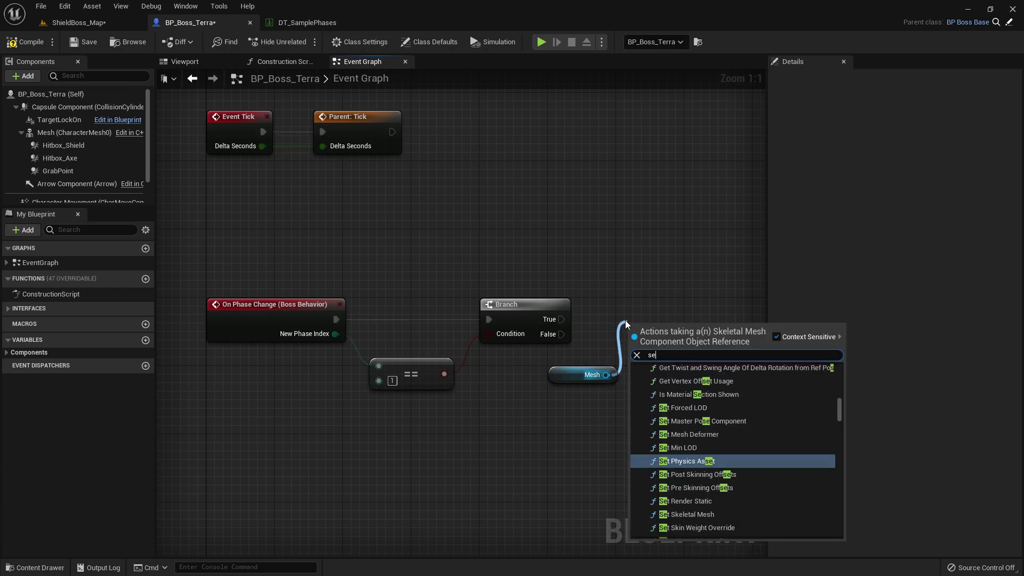
{"action": "type", "text": "t skel"}
{"action": "key", "text": "Return"}
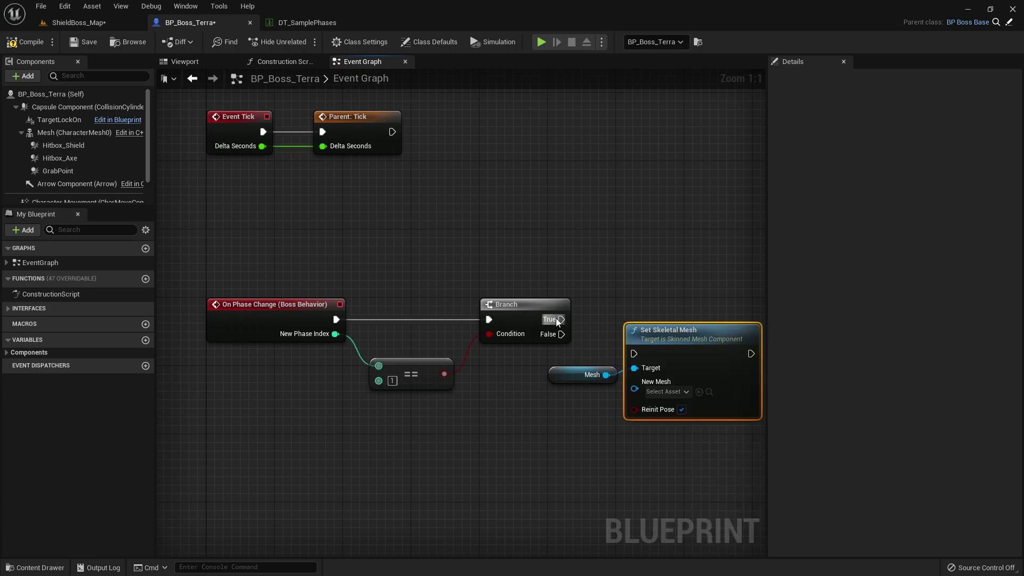
{"action": "left_click_drag", "start_coordinate": [556, 318], "coordinate": [633, 354]}
{"action": "left_click_drag", "start_coordinate": [671, 342], "coordinate": [680, 308]}
Set the New Mesh of the Set Skeletal Mesh node to SK_Howitzer_Domed.
{"action": "left_click", "coordinate": [685, 358]}
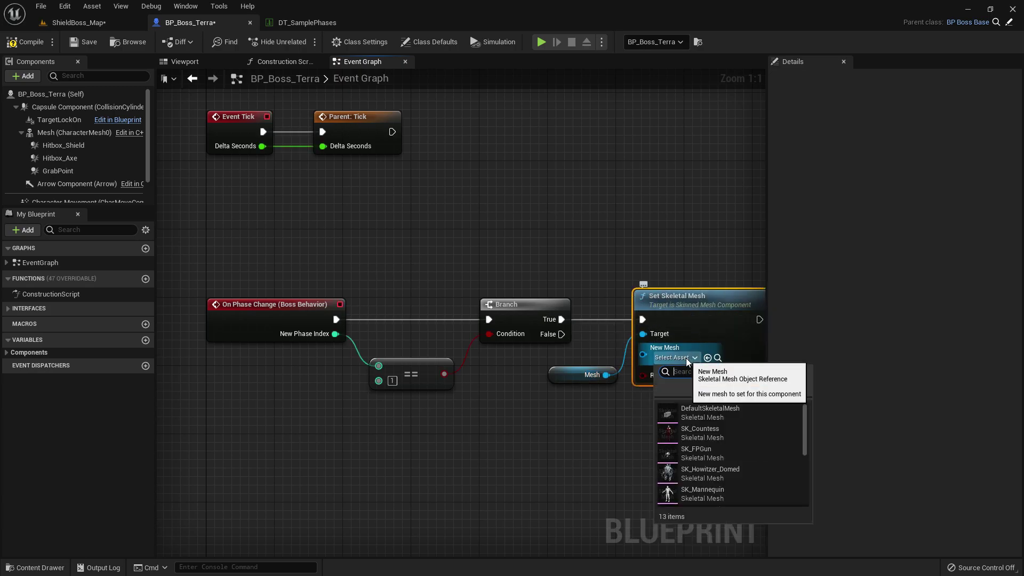
{"action": "left_click", "coordinate": [695, 475]}
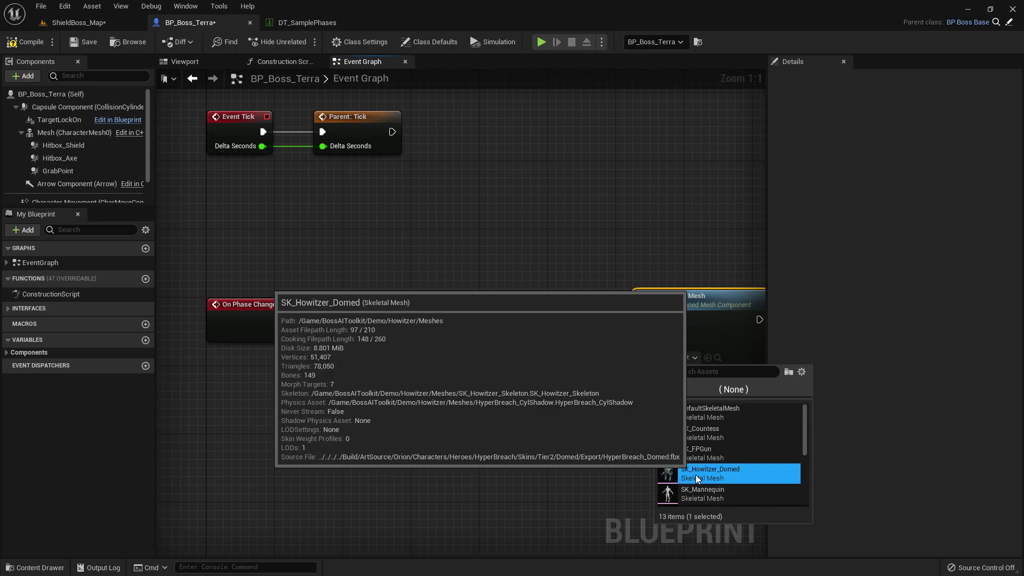
{"action": "right_click_drag", "start_coordinate": [593, 247], "coordinate": [481, 245]}
{"action": "right_click_drag", "start_coordinate": [606, 226], "coordinate": [575, 219]}
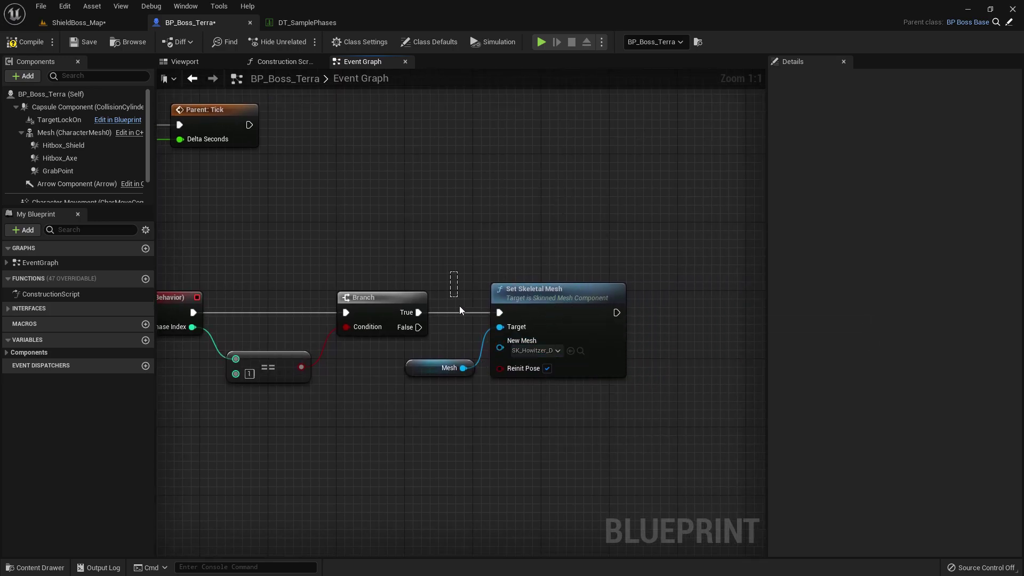
{"action": "left_click", "coordinate": [443, 367]}
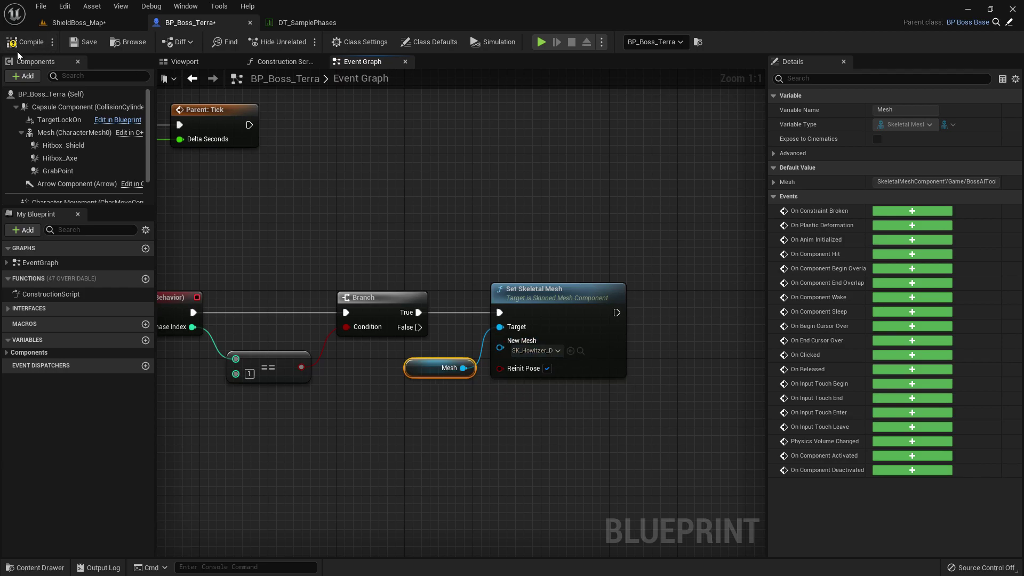
Review the Abilities entries of the Warrior_02 row in DT_SamplePhases and return to BP_Boss_Terra's event graph.
{"action": "left_click", "coordinate": [301, 22]}
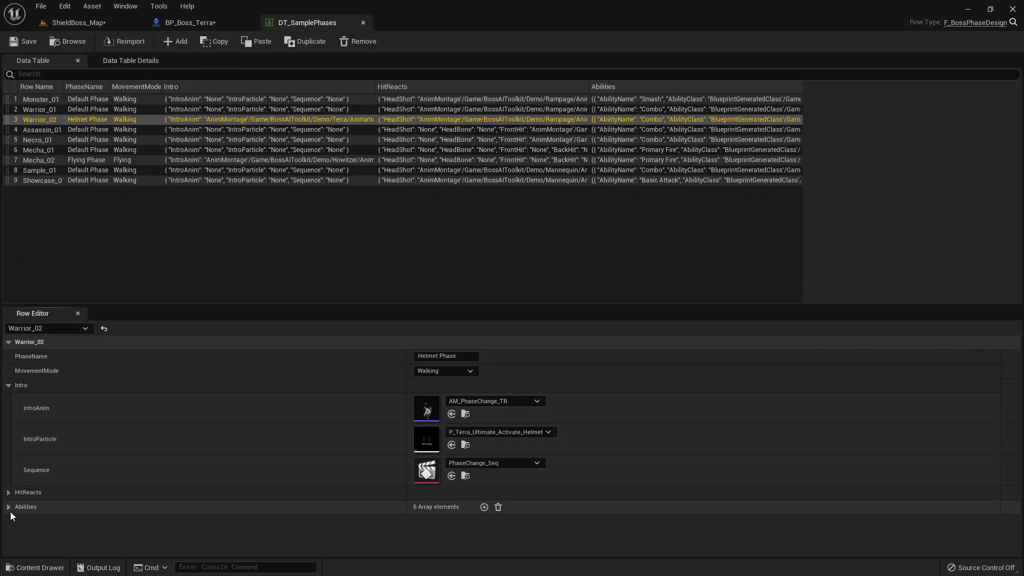
{"action": "left_click", "coordinate": [9, 507]}
{"action": "scroll", "coordinate": [49, 513], "scroll_direction": "down", "scroll_amount": 2}
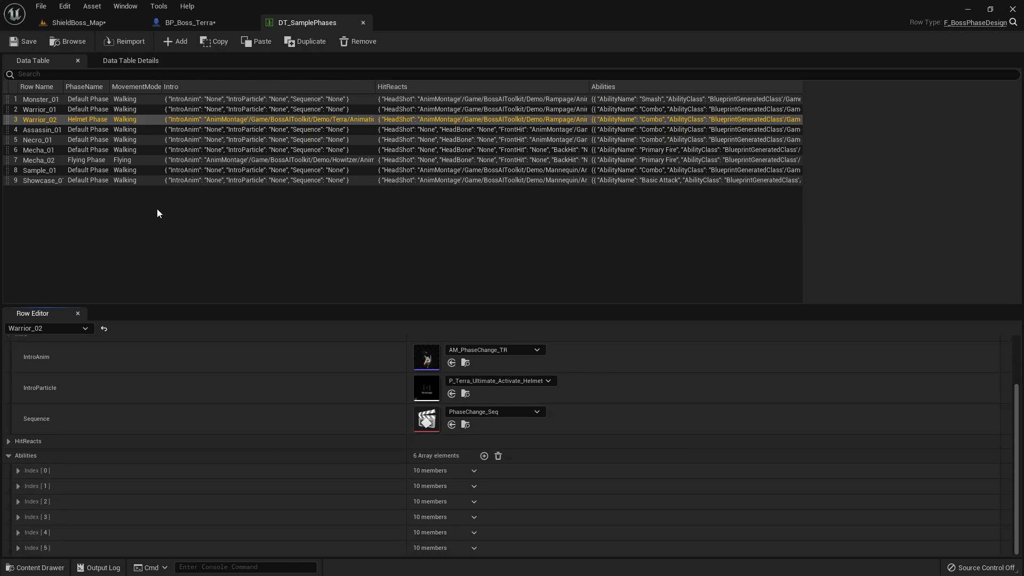
{"action": "left_click", "coordinate": [223, 22]}
{"action": "left_click", "coordinate": [437, 369]}
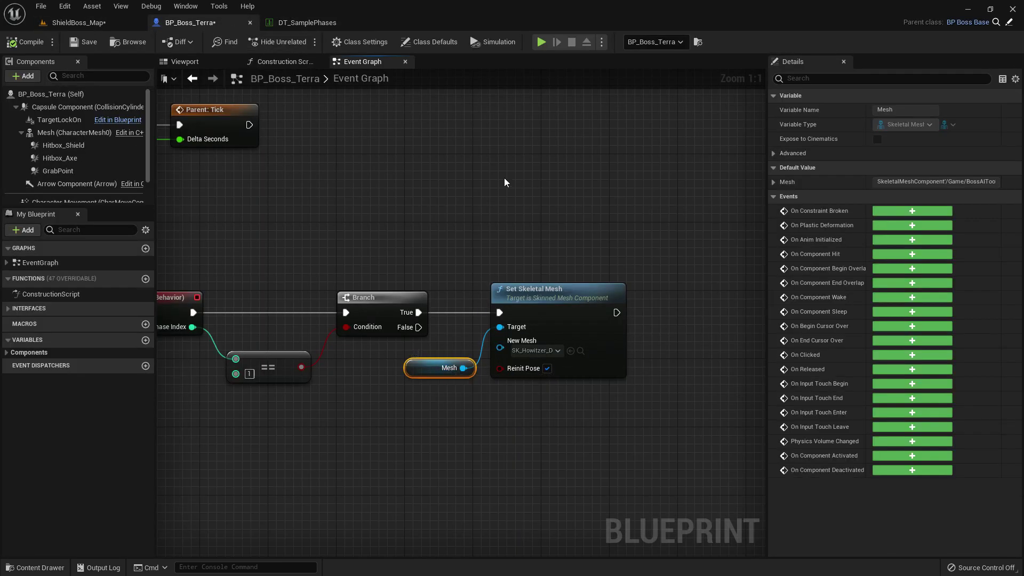
Play-test ShieldBoss_Map, running up to the Terra boss and circling it through its phase change, and end the session.
{"action": "left_click", "coordinate": [91, 23]}
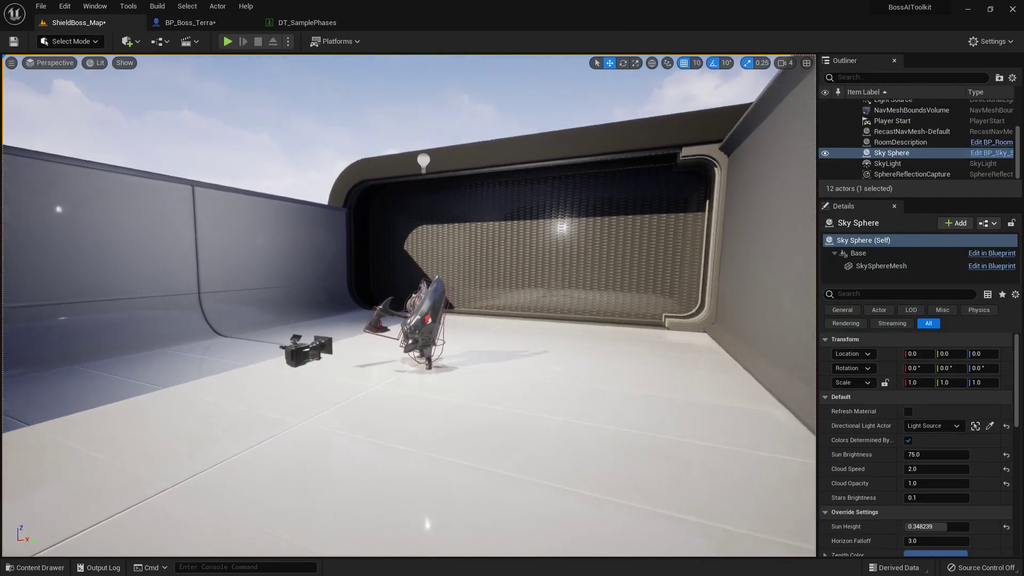
{"action": "left_click", "coordinate": [228, 41]}
{"action": "key", "text": "w"}
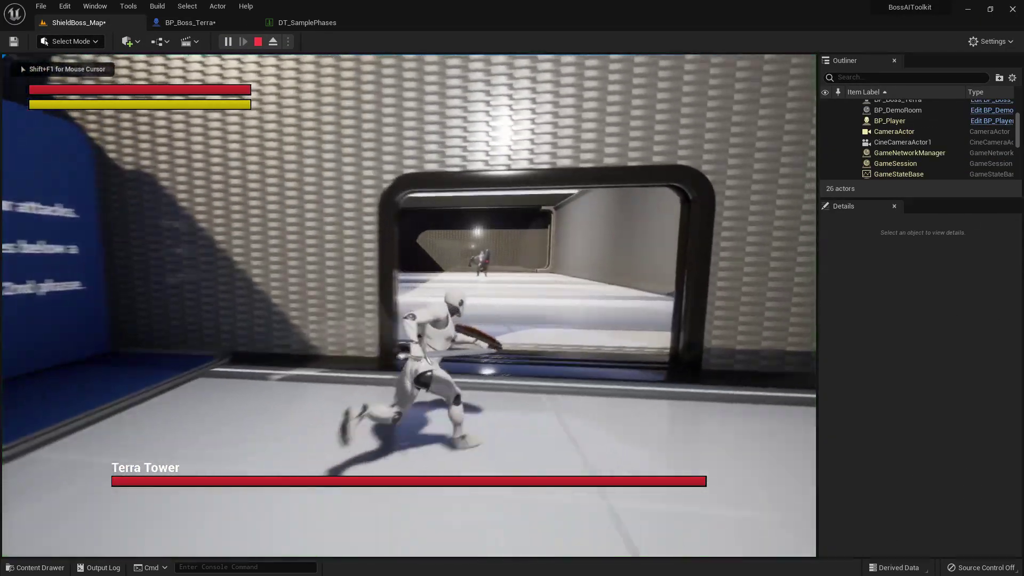
{"action": "key", "text": "w"}
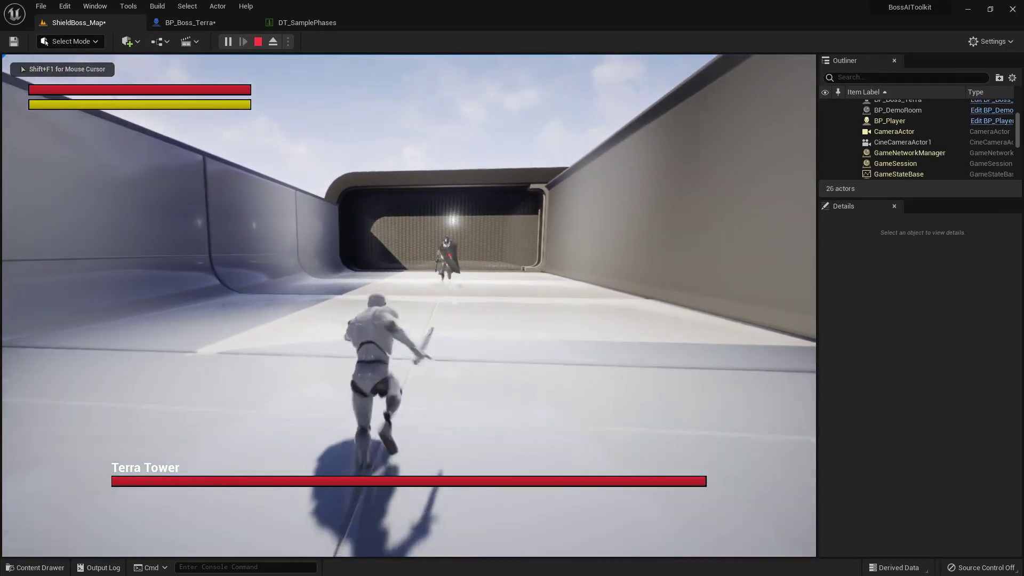
{"action": "key", "text": "a"}
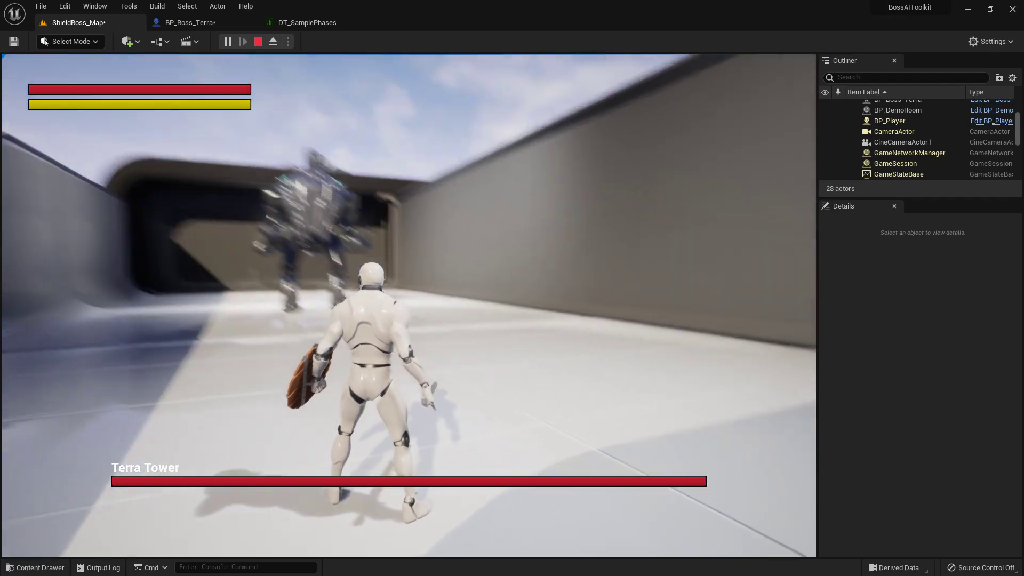
{"action": "key", "text": "s"}
{"action": "key", "text": "d"}
{"action": "key", "text": "w"}
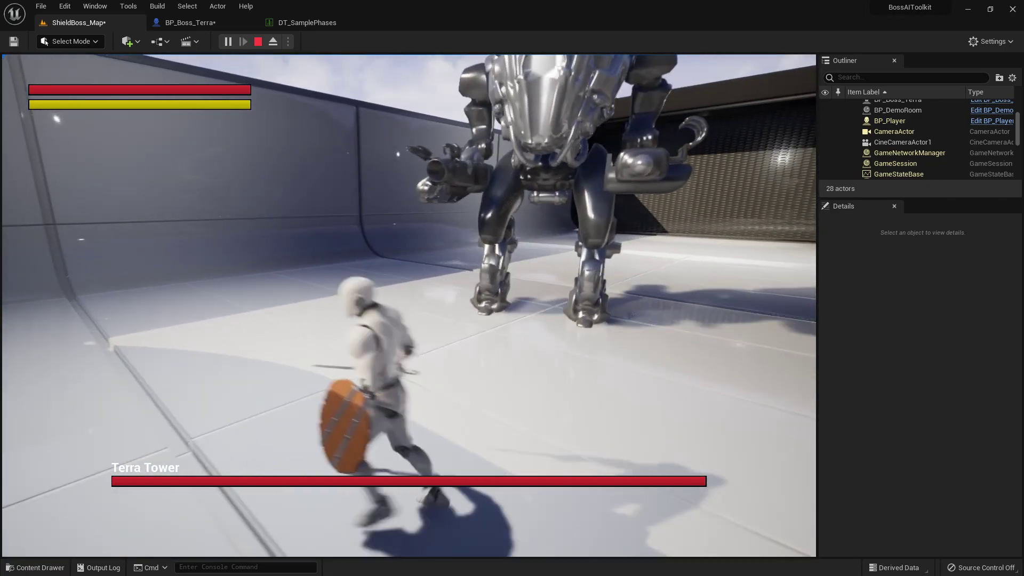
{"action": "key", "text": "Escape"}
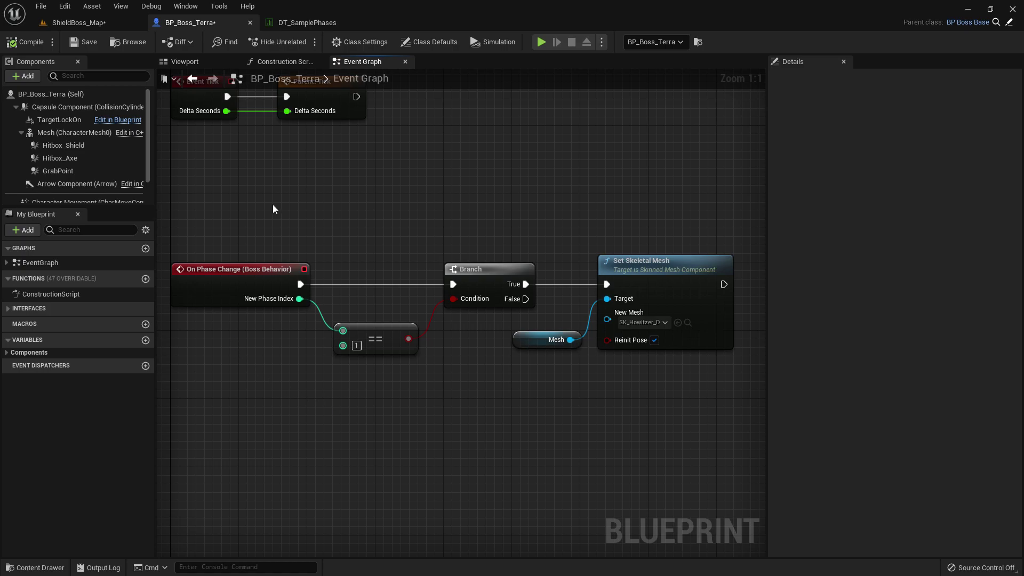
{"action": "right_click_drag", "start_coordinate": [432, 204], "coordinate": [386, 196]}
{"action": "left_click_drag", "start_coordinate": [322, 194], "coordinate": [367, 198]}
{"action": "left_click", "coordinate": [681, 443]}
{"action": "left_click", "coordinate": [402, 397]}
{"action": "right_click_drag", "start_coordinate": [641, 430], "coordinate": [508, 419]}
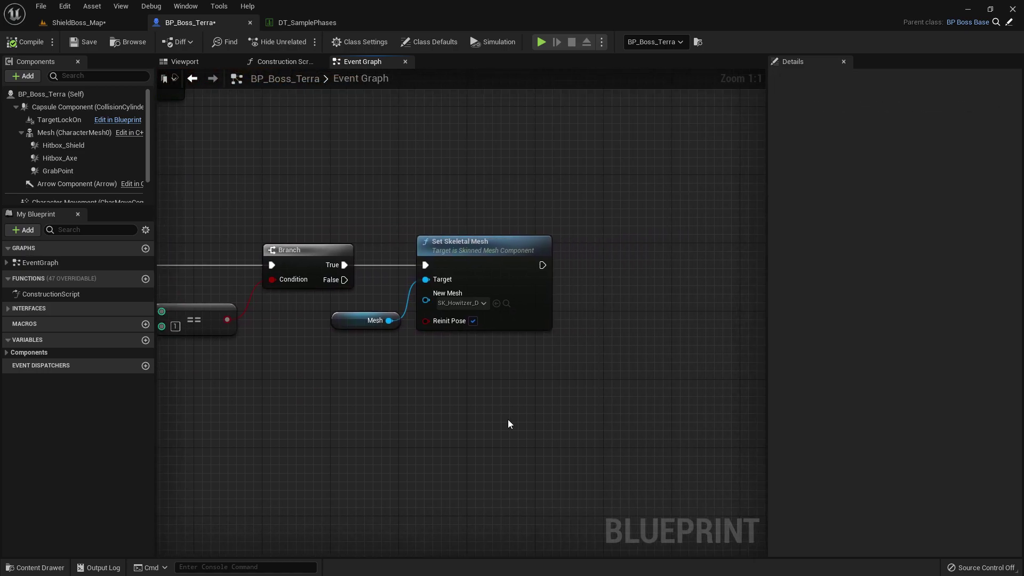
{"action": "right_click_drag", "start_coordinate": [307, 391], "coordinate": [441, 376]}
{"action": "scroll", "coordinate": [384, 372], "scroll_direction": "down", "scroll_amount": 1}
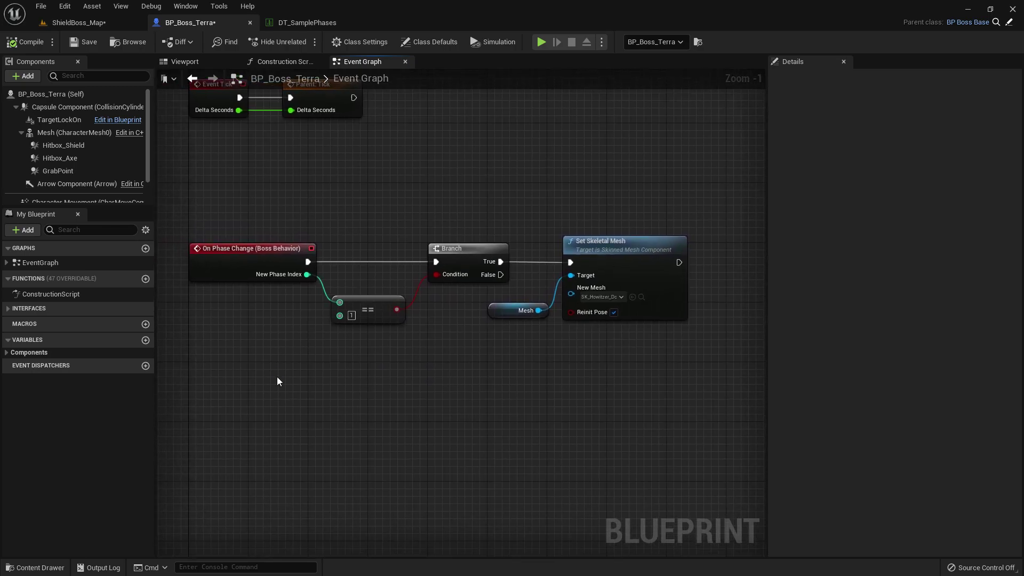
Add the Boss Behavior component's On Phase Change End event to the event graph below the On Phase Change event.
{"action": "scroll", "coordinate": [82, 153], "scroll_direction": "down", "scroll_amount": 2}
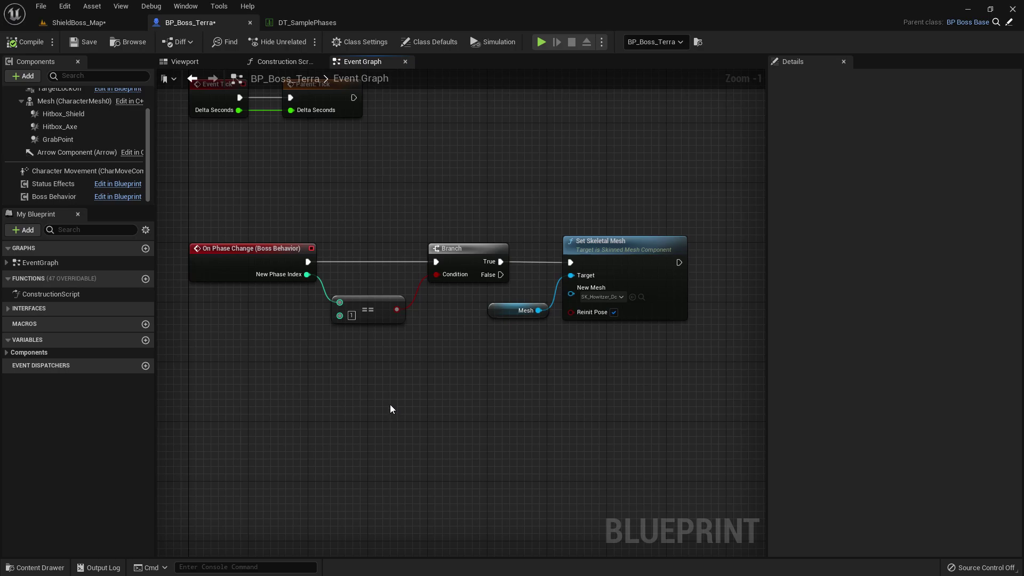
{"action": "left_click", "coordinate": [53, 197]}
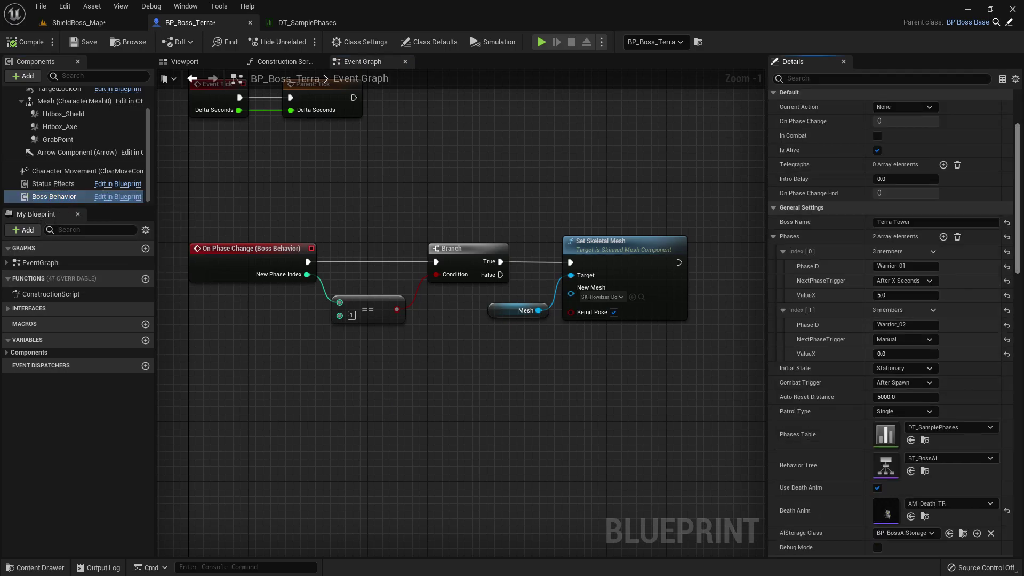
{"action": "scroll", "coordinate": [911, 494], "scroll_direction": "down", "scroll_amount": 10}
{"action": "left_click", "coordinate": [910, 494]}
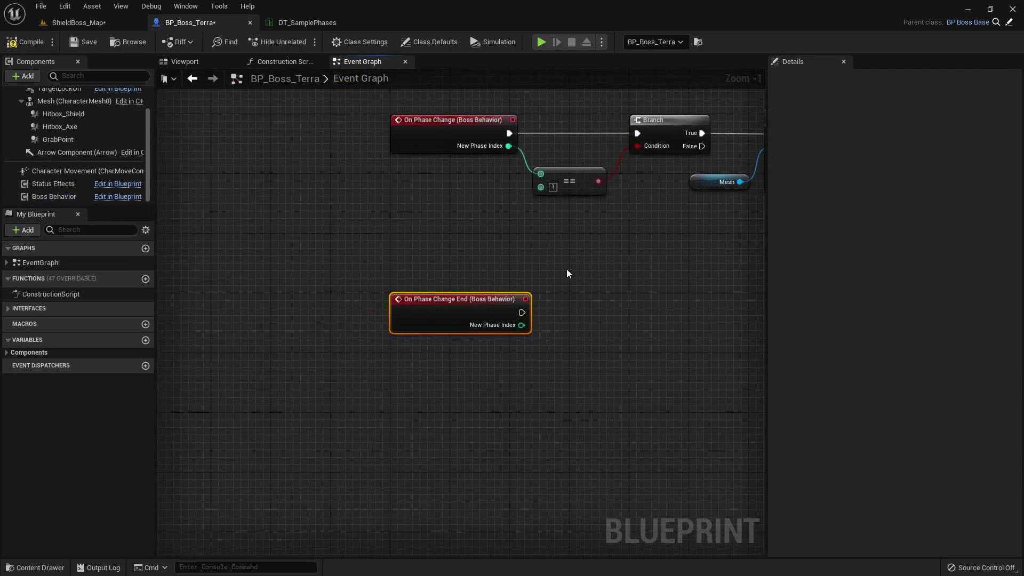
{"action": "right_click_drag", "start_coordinate": [566, 273], "coordinate": [430, 295]}
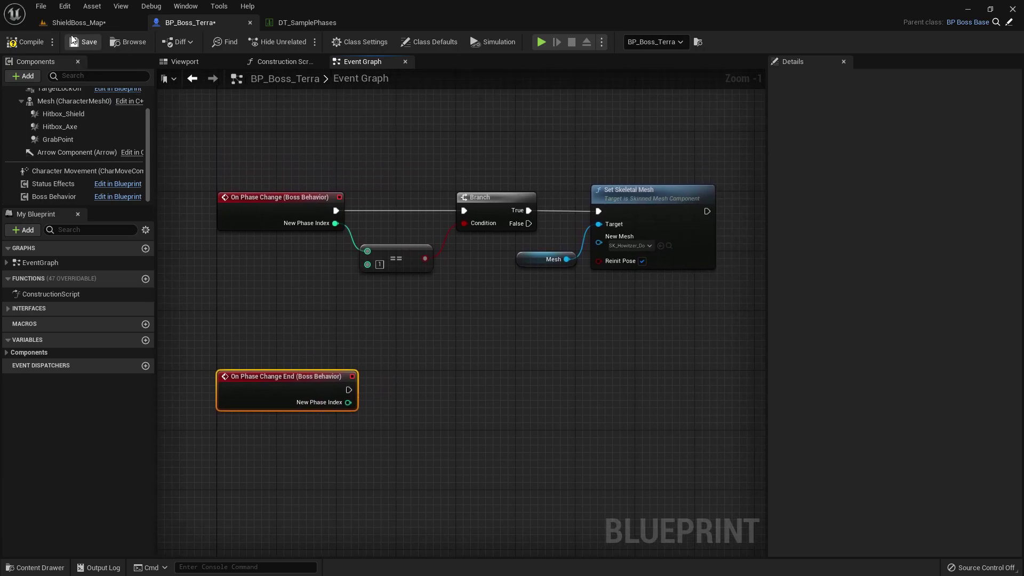
Review the Warrior_02 intro settings in DT_SamplePhases against the On Phase Change and On Phase Change End events in BP_Boss_Terra.
{"action": "left_click", "coordinate": [80, 22]}
{"action": "left_click", "coordinate": [286, 24]}
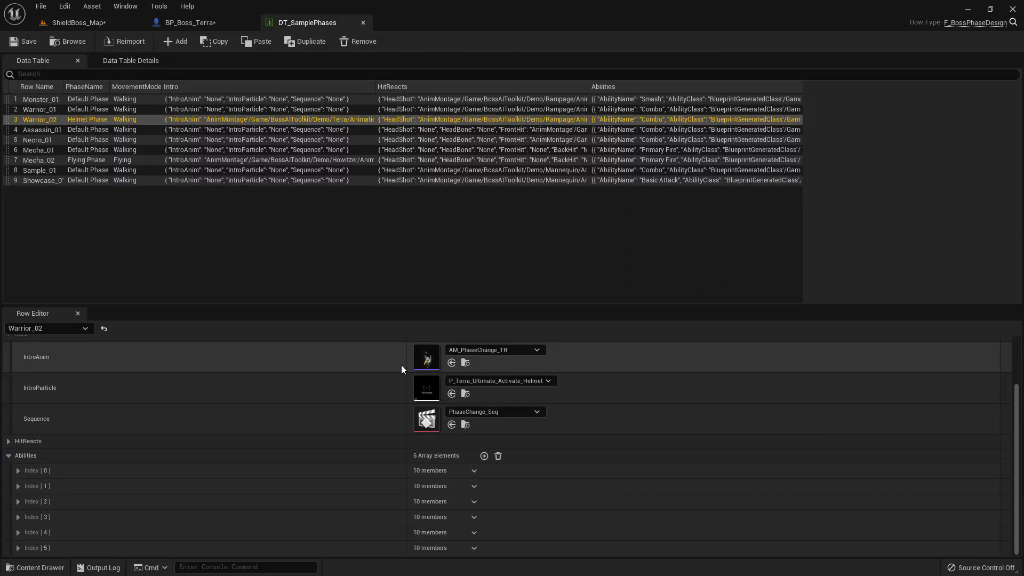
{"action": "left_click", "coordinate": [188, 22]}
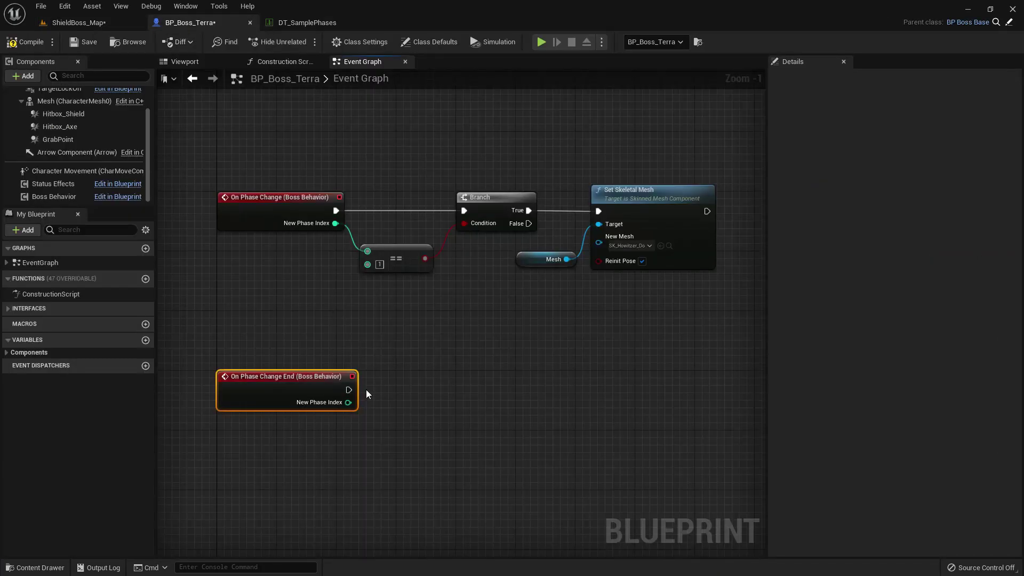
{"action": "left_click", "coordinate": [456, 371]}
{"action": "left_click", "coordinate": [275, 219]}
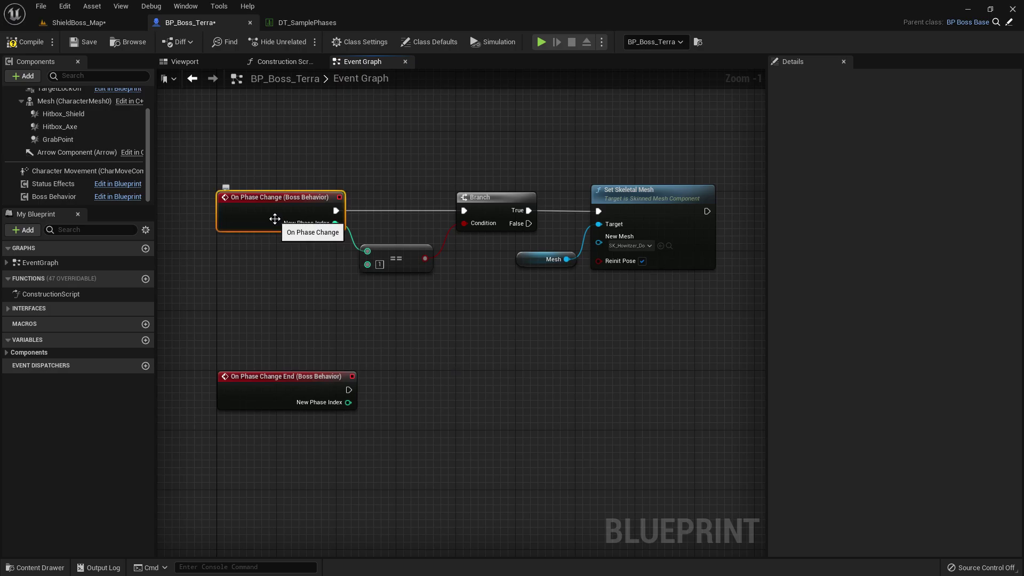
{"action": "left_click_drag", "start_coordinate": [251, 160], "coordinate": [315, 277]}
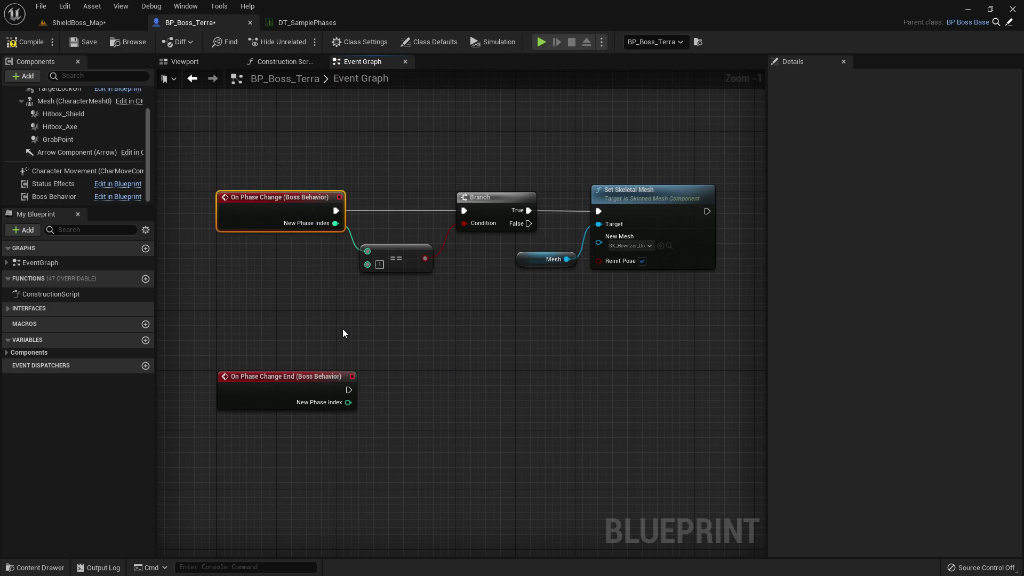
{"action": "left_click", "coordinate": [342, 328]}
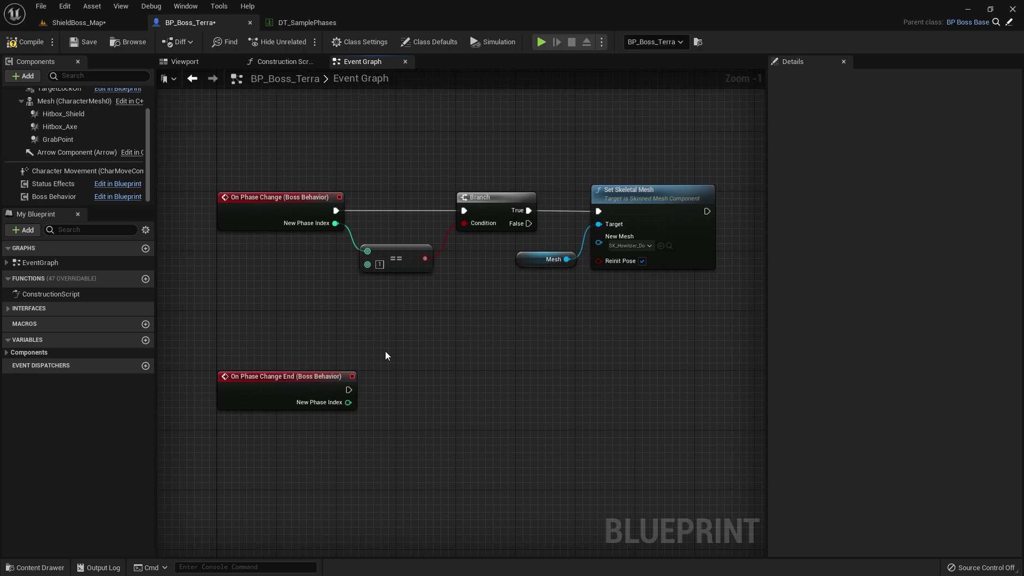
{"action": "left_click", "coordinate": [264, 208]}
{"action": "left_click", "coordinate": [281, 400]}
{"action": "left_click", "coordinate": [244, 195]}
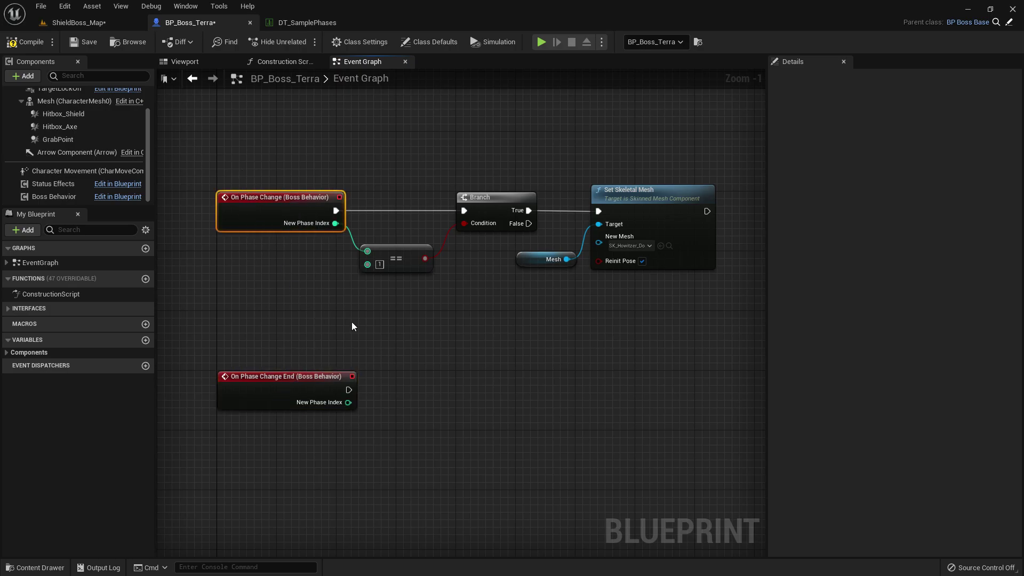
{"action": "left_click", "coordinate": [352, 323]}
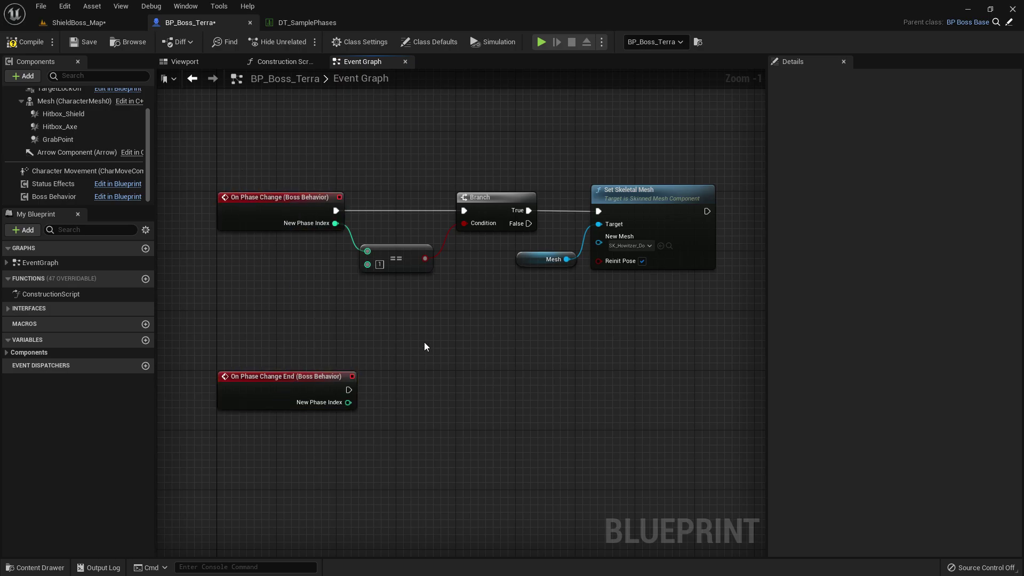
Return to ShieldBoss_Map and look over the Terra boss and the cine camera in the level.
{"action": "left_click", "coordinate": [79, 22]}
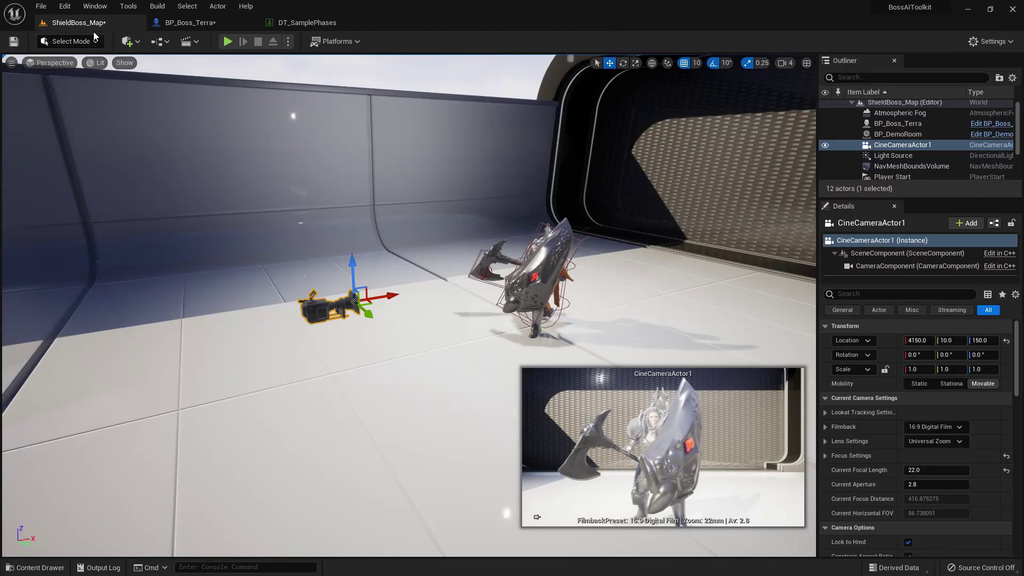
{"action": "left_click", "coordinate": [443, 72]}
{"action": "right_click_drag", "start_coordinate": [479, 165], "coordinate": [515, 140]}
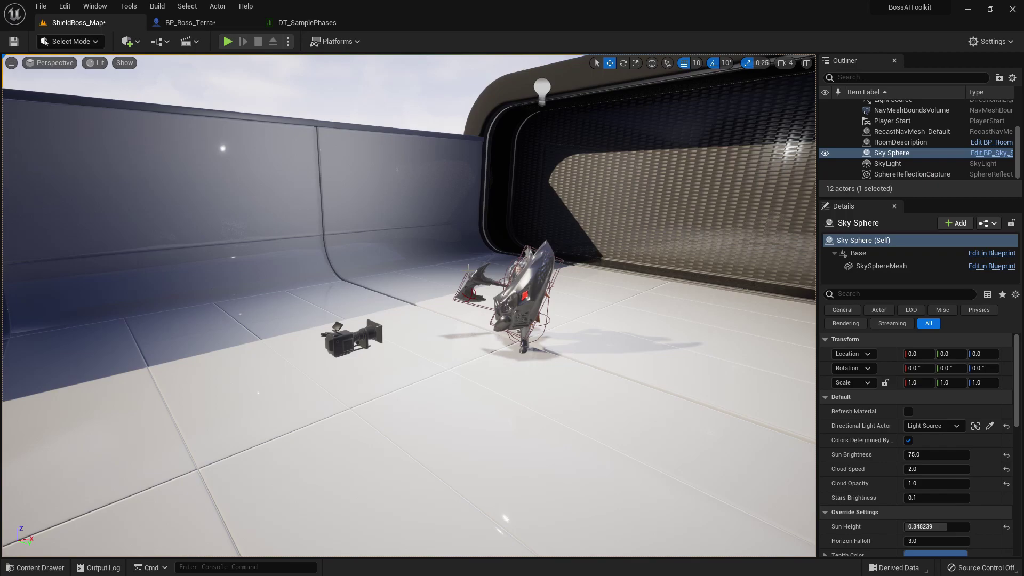
{"action": "mouse_move", "coordinate": [468, 267]}
{"action": "right_mouse_down"}
{"action": "mouse_move", "coordinate": [487, 267]}
{"action": "mouse_move", "coordinate": [474, 272]}
{"action": "right_mouse_up"}
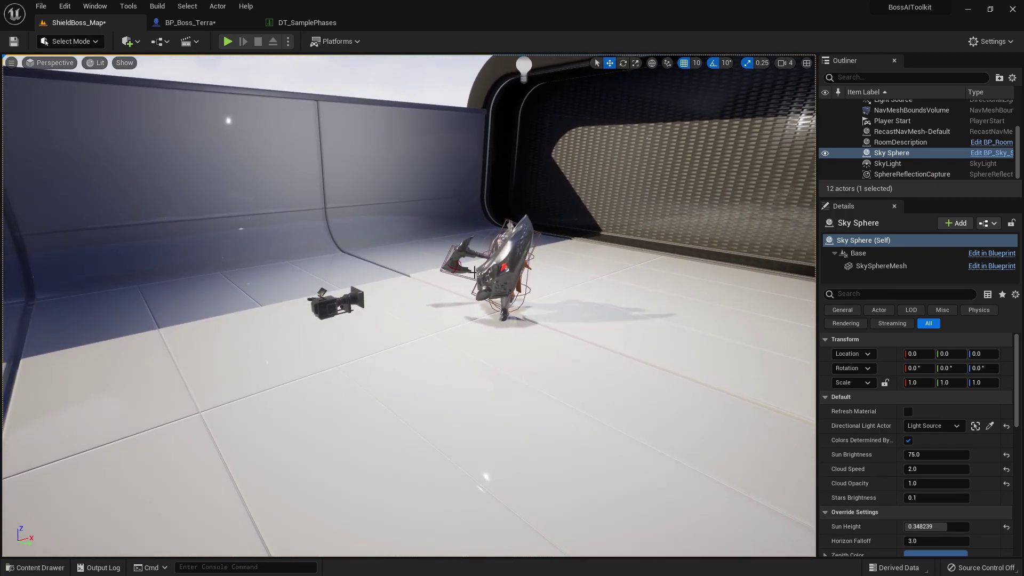